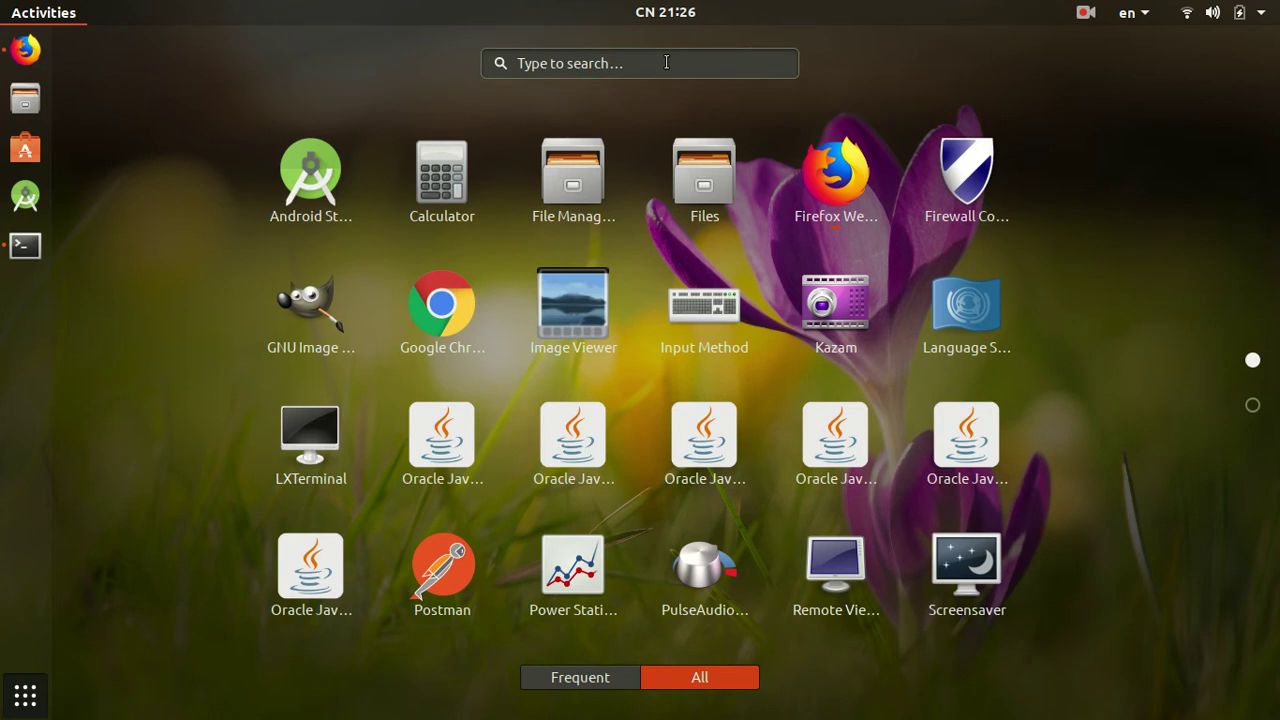
Step: Search the installed applications for "ap" and launch Ubuntu Software
type("ap")
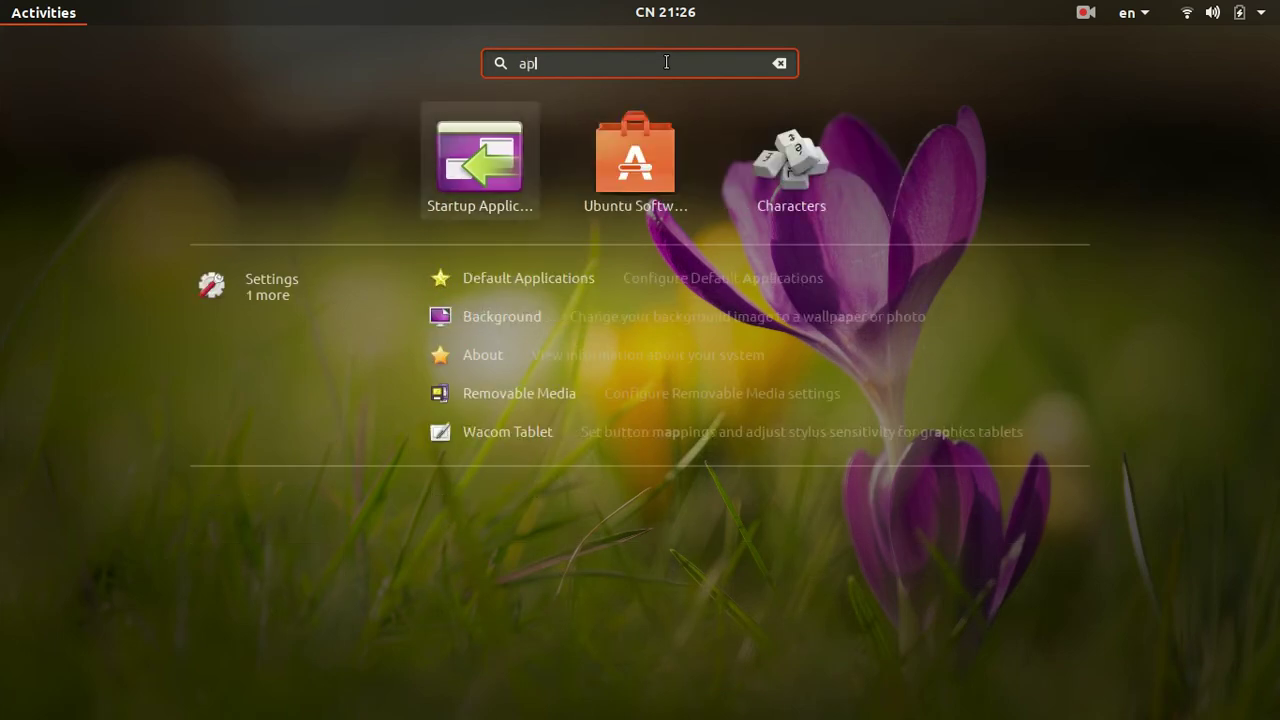
key("Right")
key("Return")
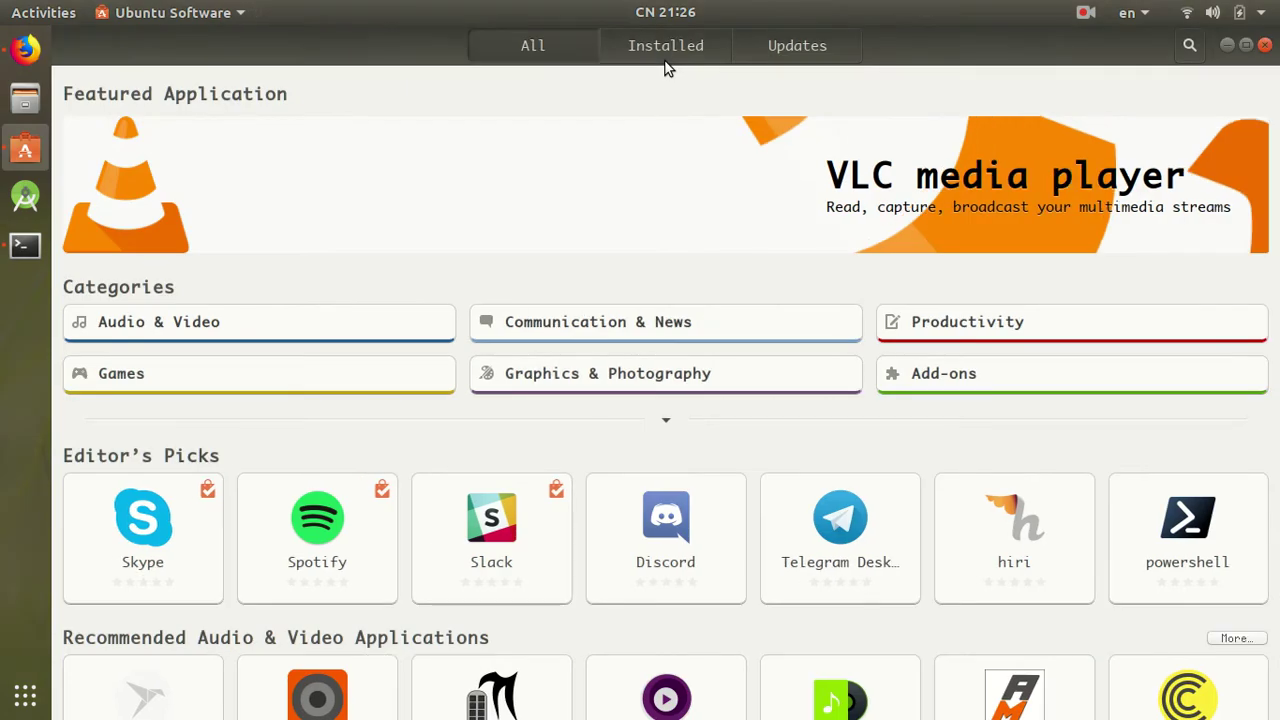
Step: Look through the list of installed applications and return to the full software catalogue
left_click(629, 46)
scroll(584, 302, "down", 4)
scroll(584, 302, "down", 10)
left_click(546, 55)
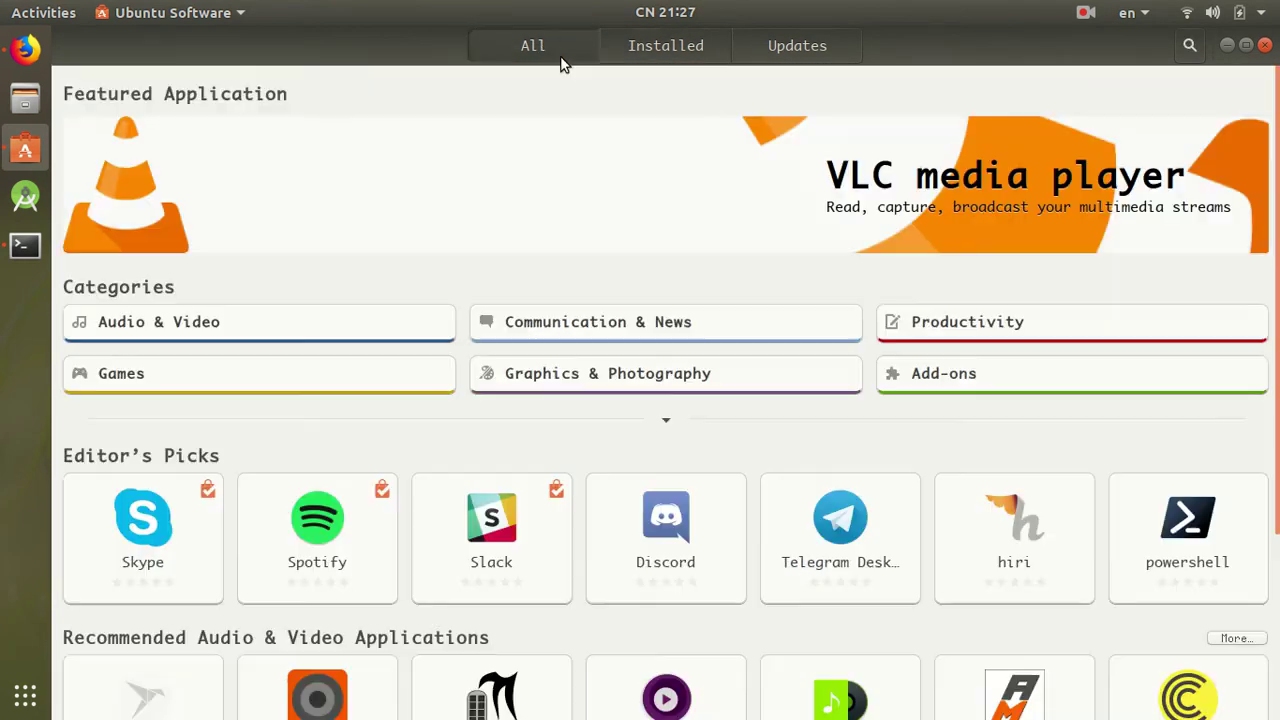
Step: Search the software catalogue for "chrome" and look through the results for Google Chrome
type("chr")
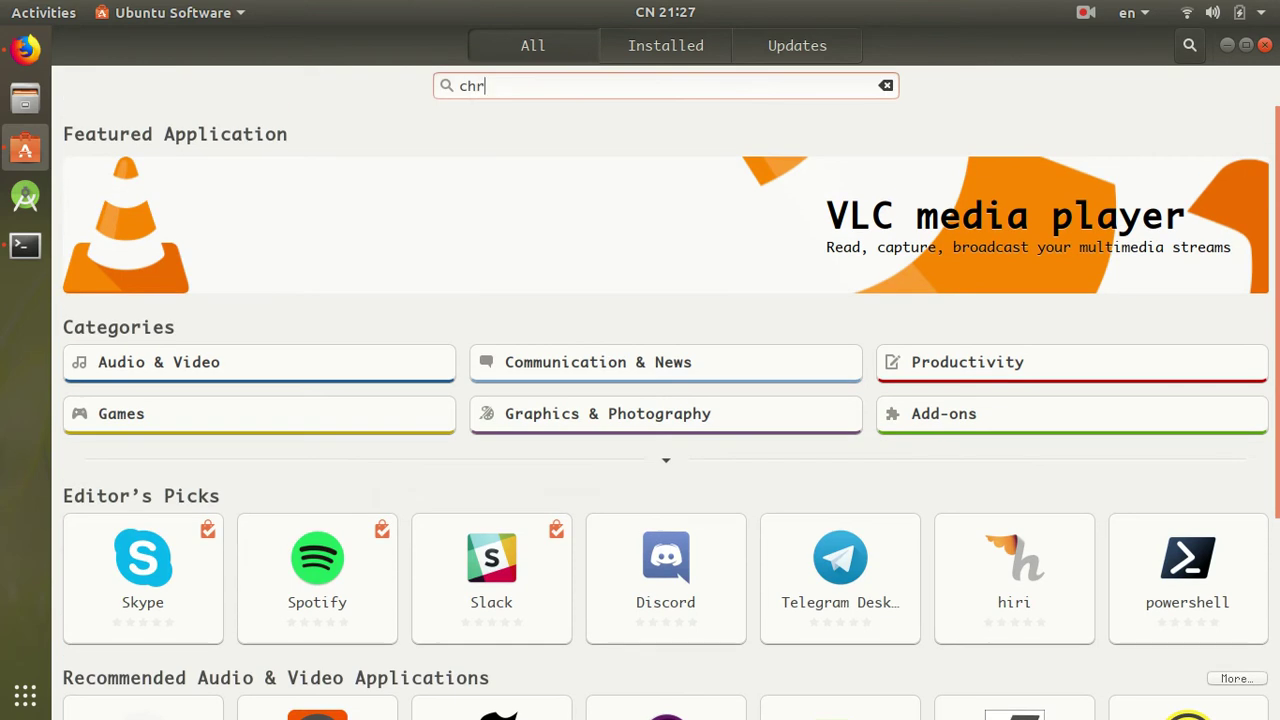
type("ome")
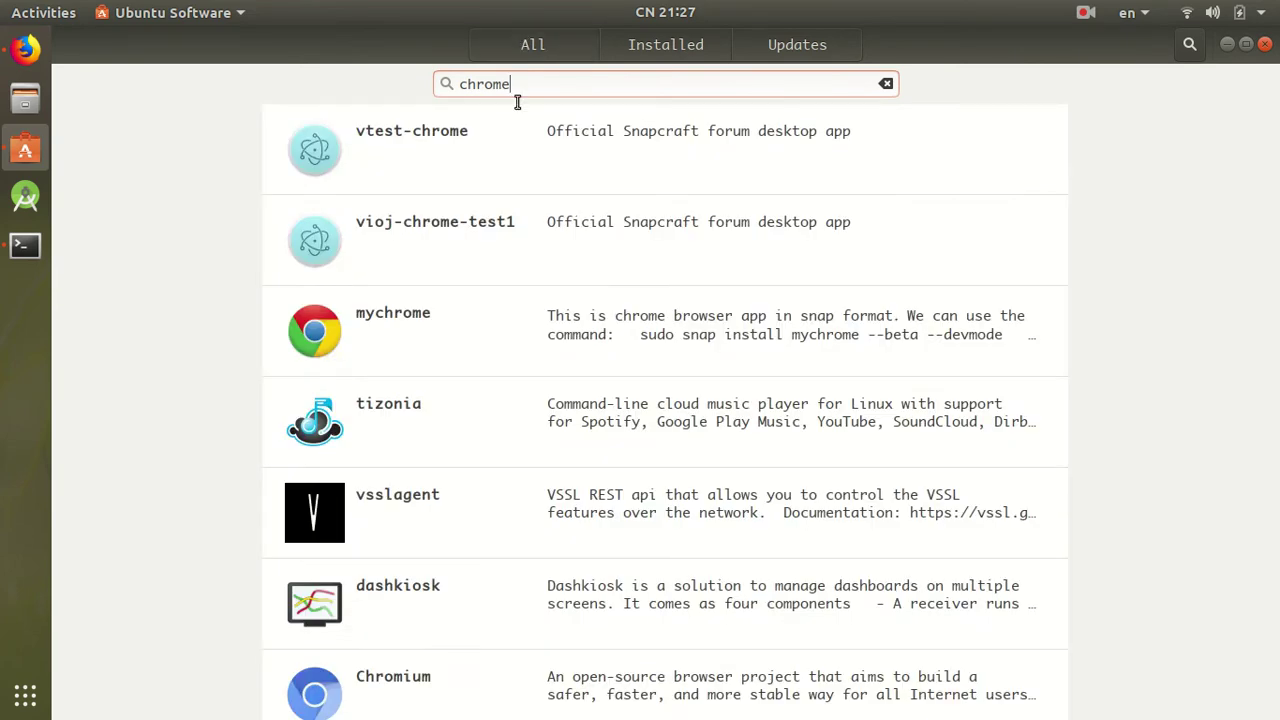
scroll(479, 334, "down", 3)
scroll(479, 341, "down", 3)
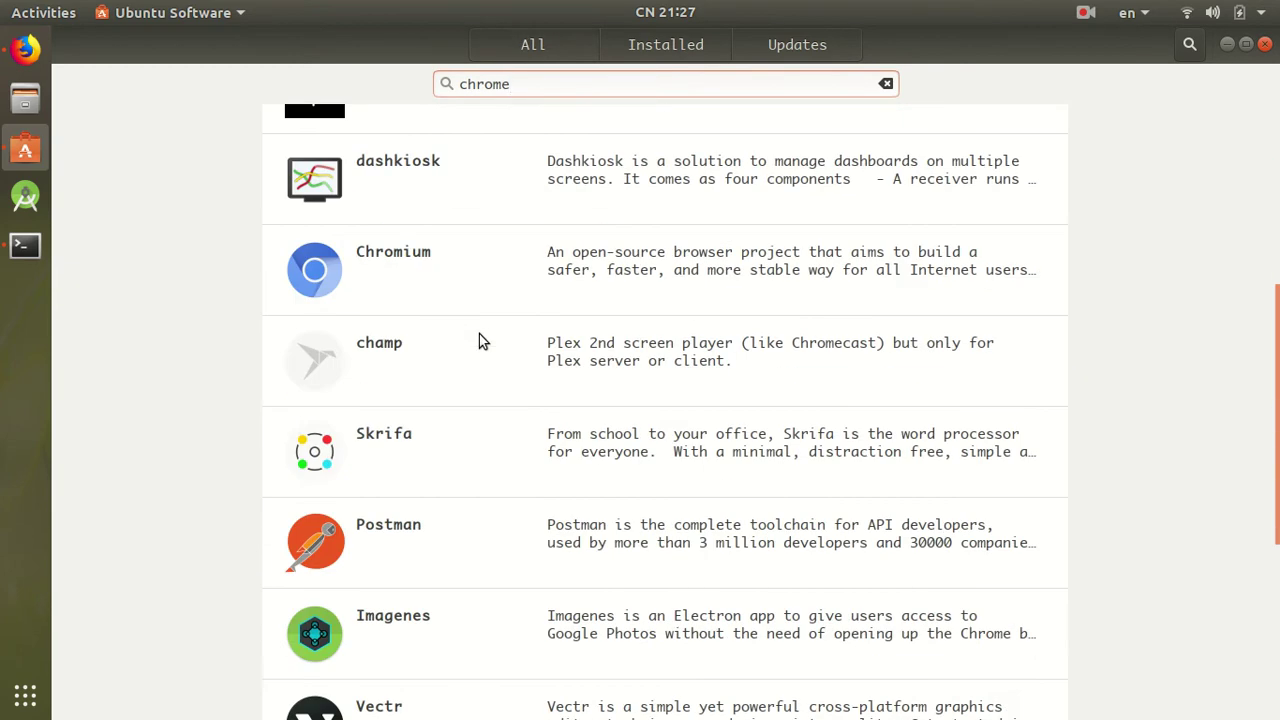
scroll(479, 341, "down", 5)
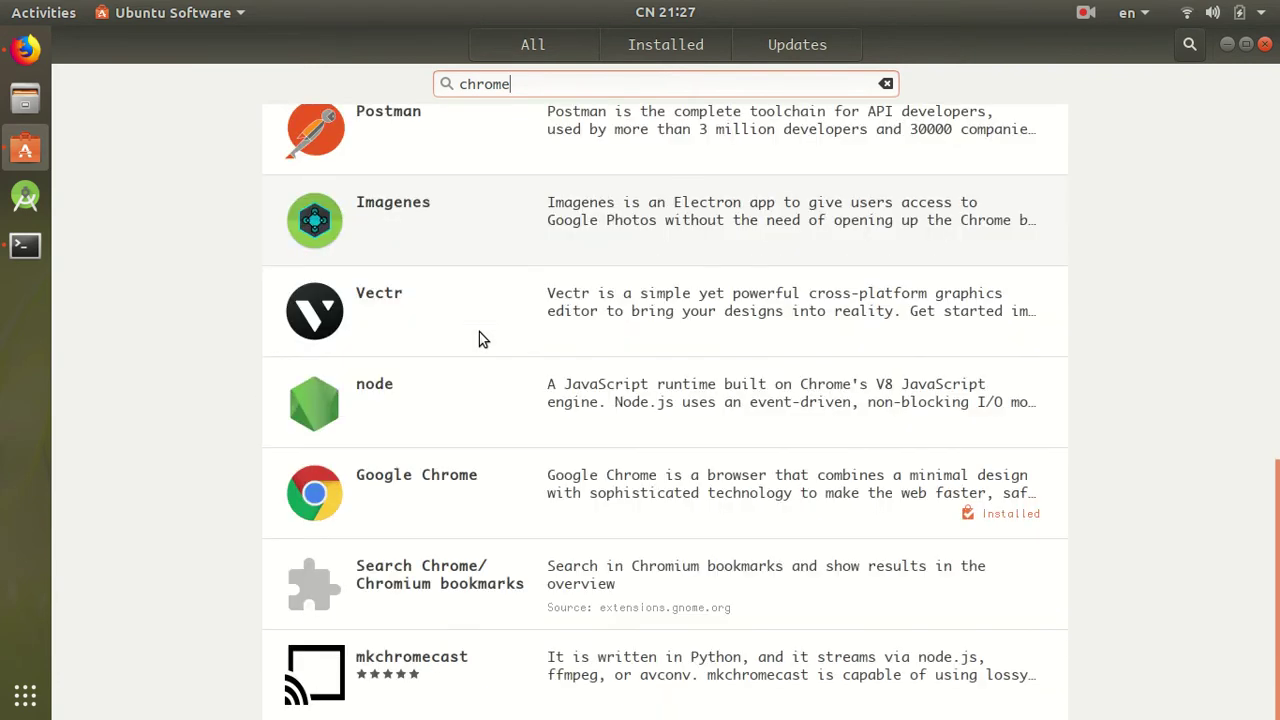
Step: Review the Google Chrome details page, and close Ubuntu Software
left_click(405, 482)
scroll(633, 396, "down", 3)
scroll(634, 394, "up", 3)
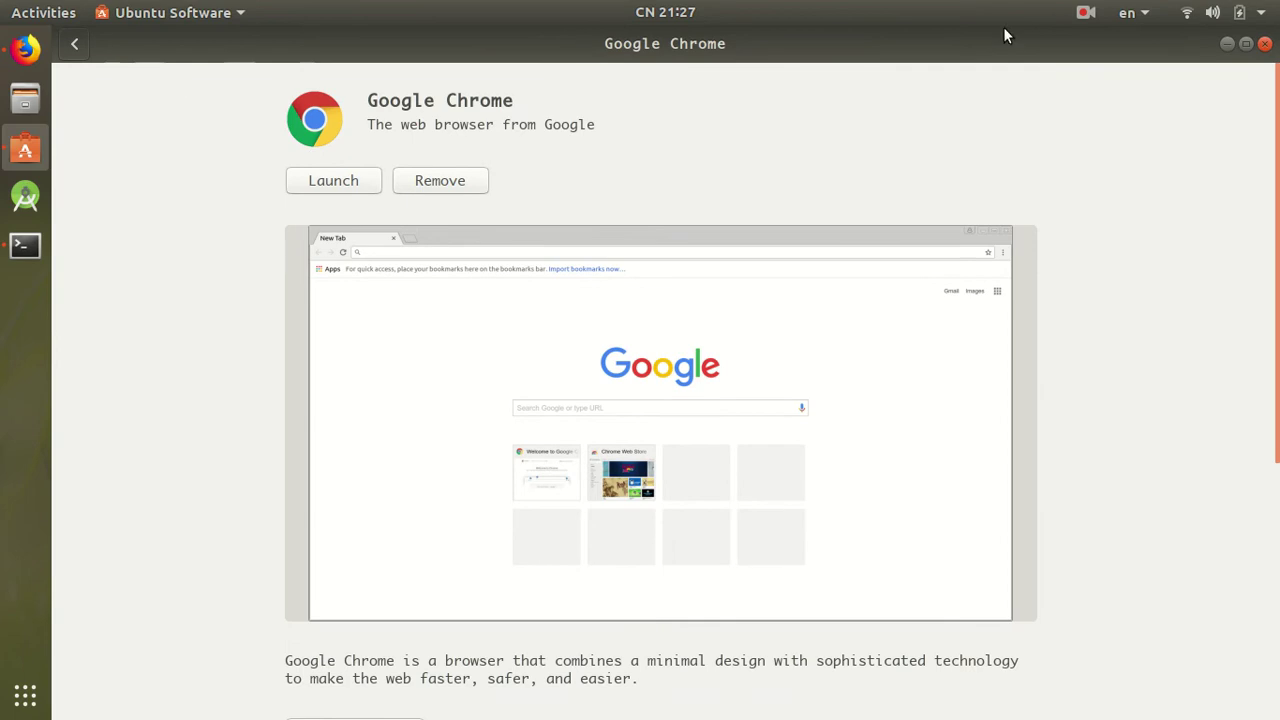
left_click(74, 44)
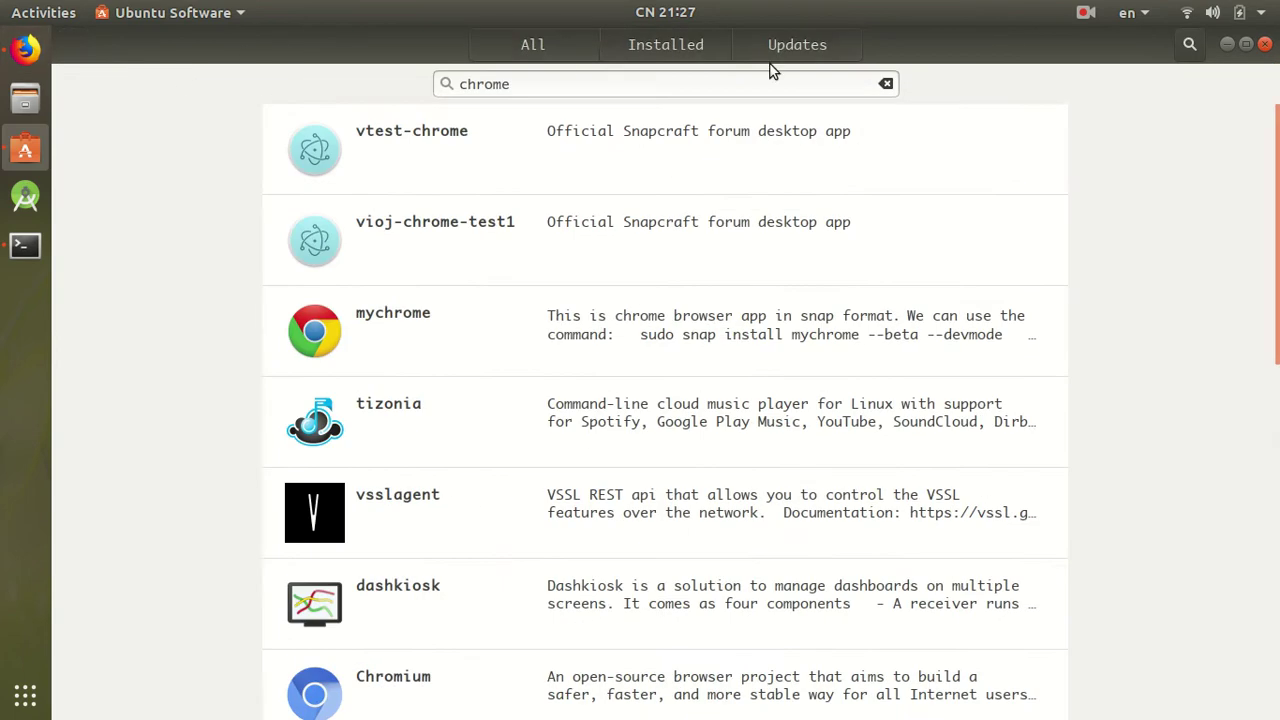
left_click(1265, 45)
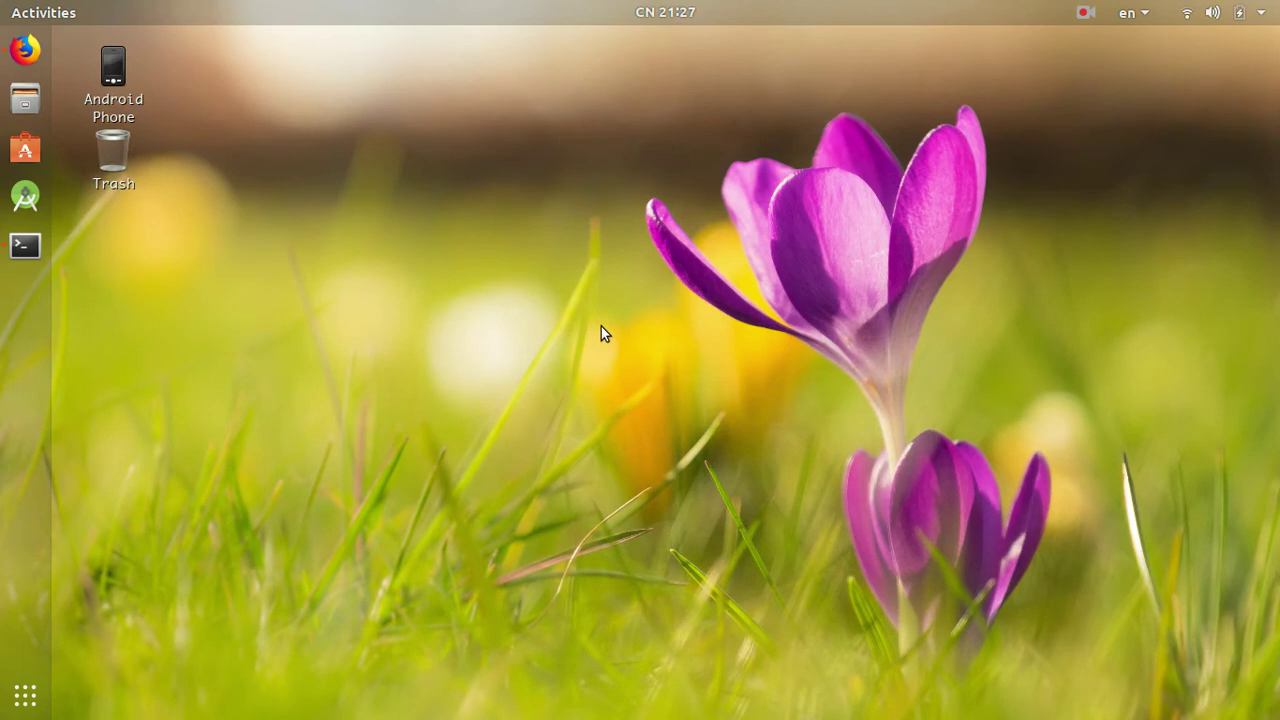
Step: Open a new Terminal window, try moving it across the desktop, and close it
key("ctrl+alt+t")
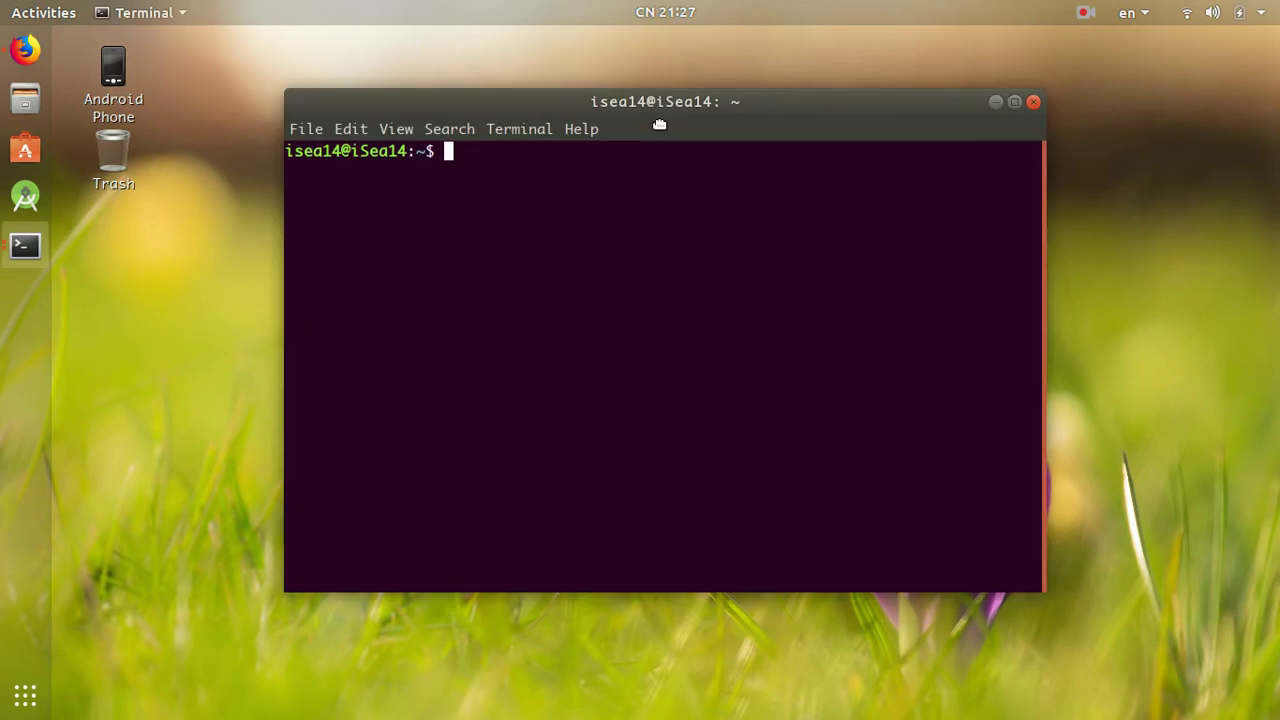
left_click_drag(676, 124, 577, 112)
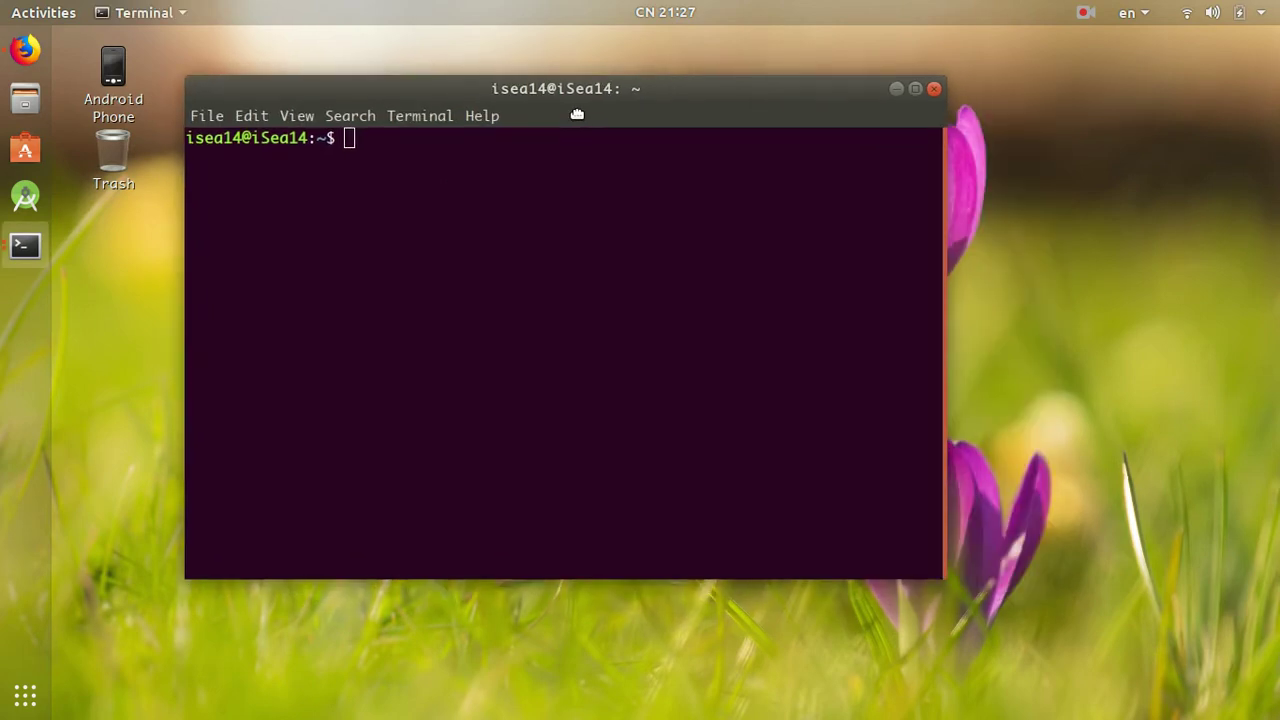
left_click(935, 90)
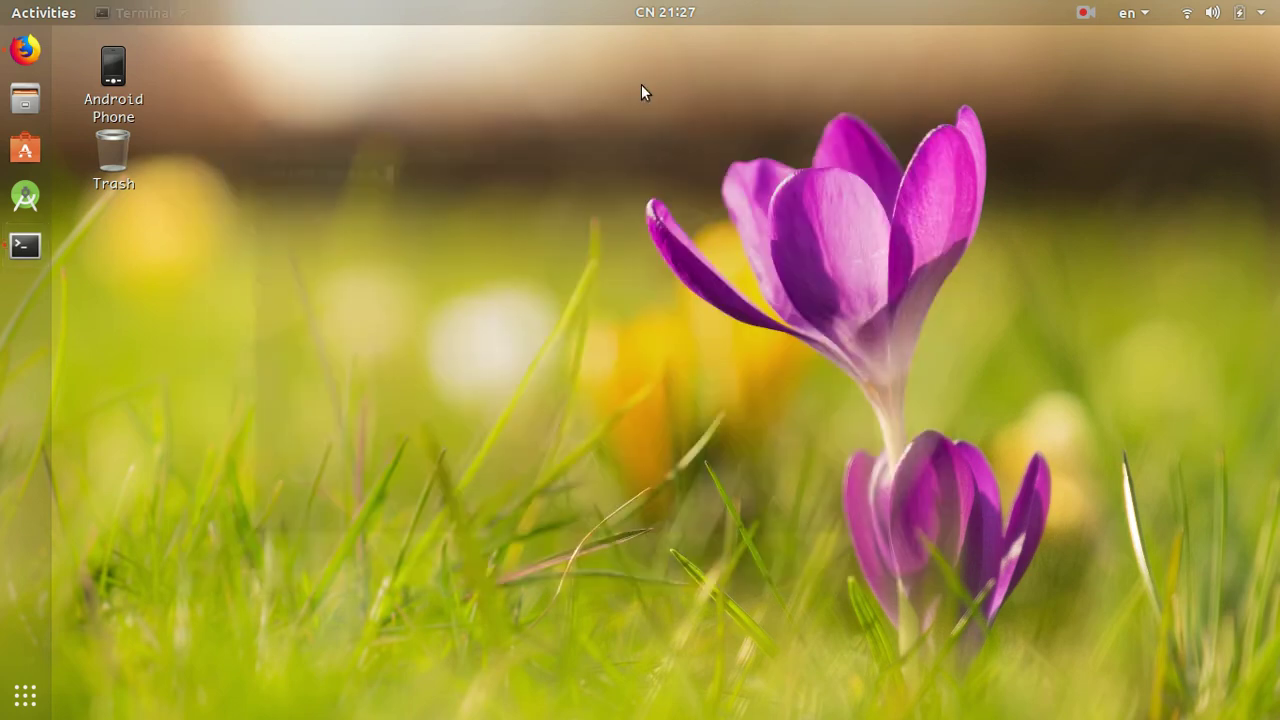
Step: Open the Files application and browse the Desktop, Documents and Downloads folders
left_click(30, 100)
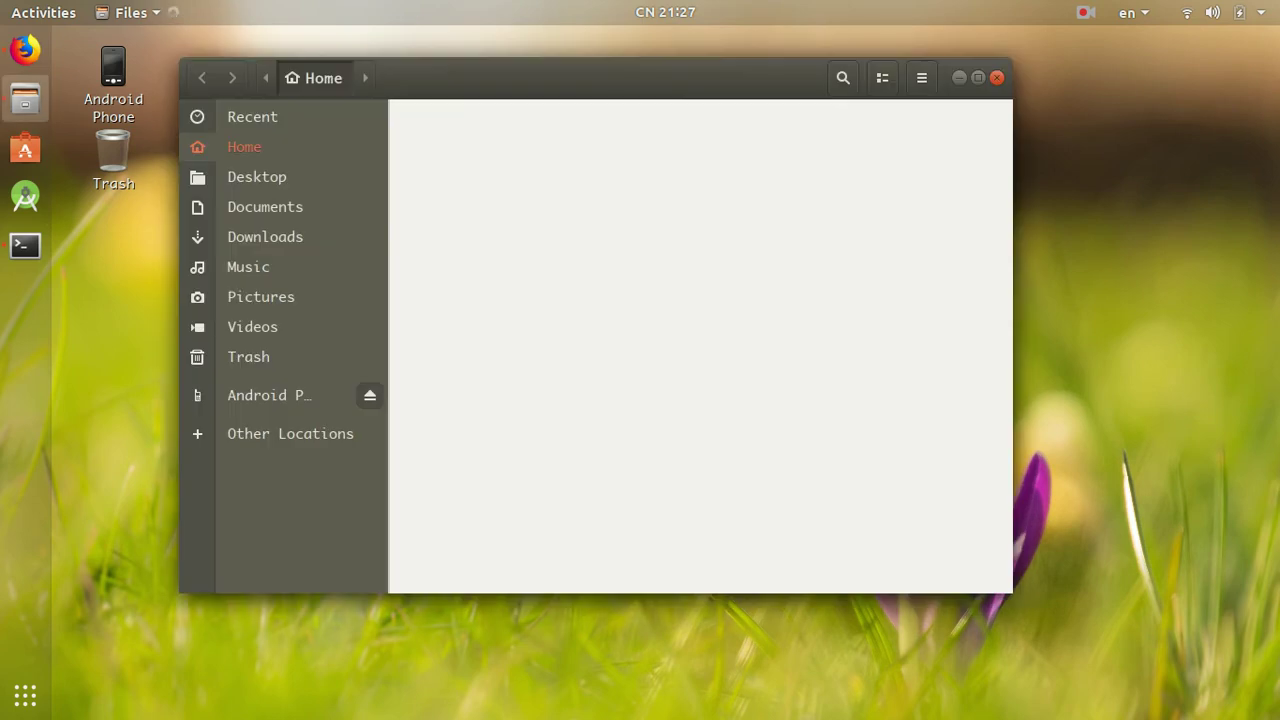
left_click(212, 176)
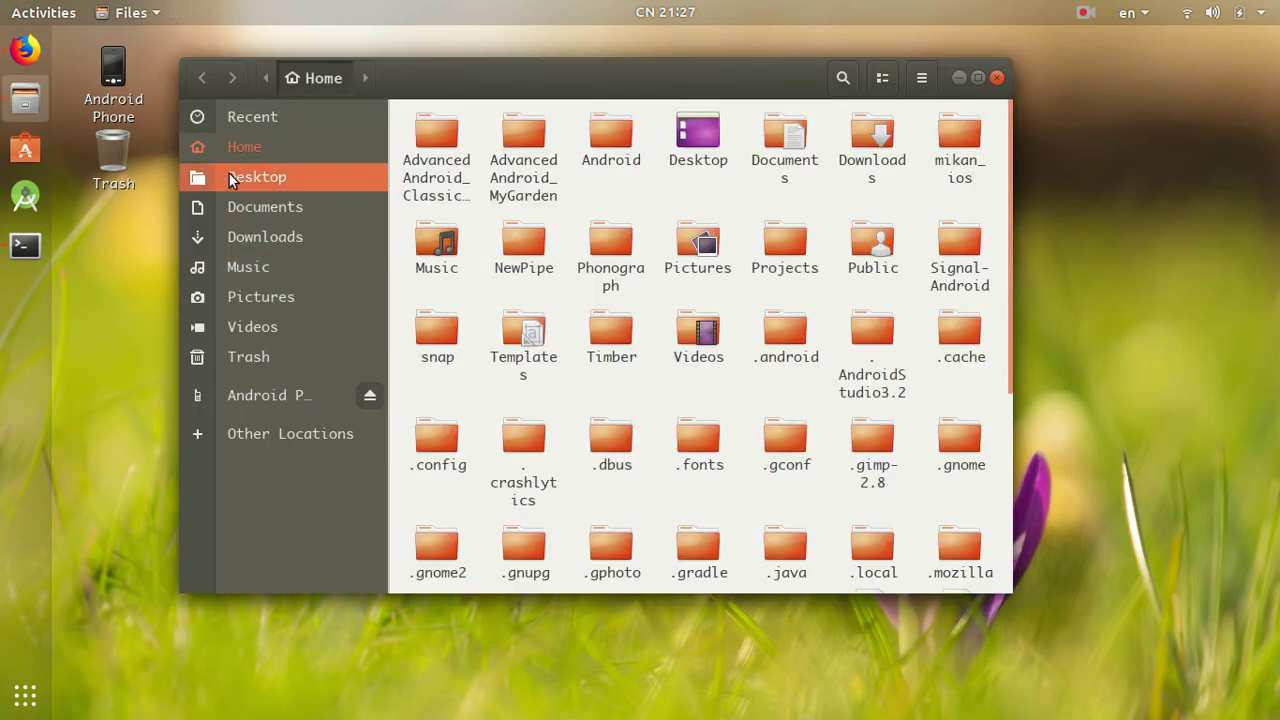
left_click(268, 212)
left_click(267, 230)
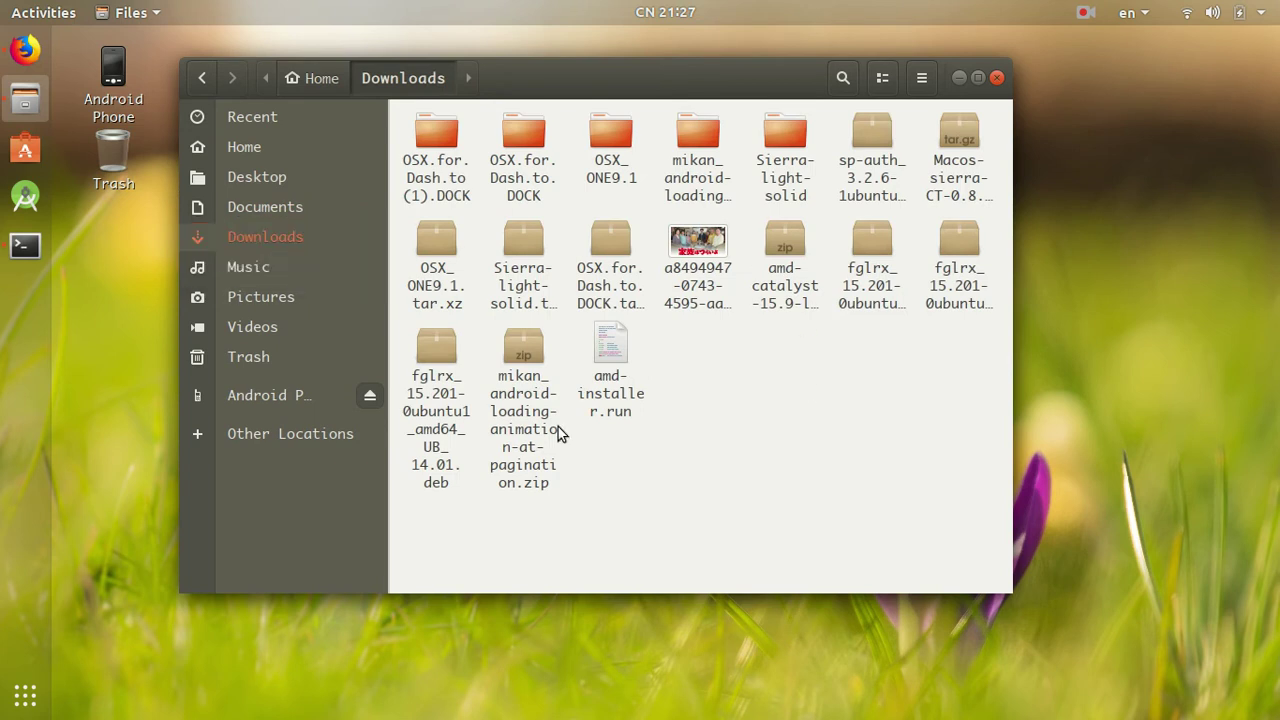
Step: Mount the DATA drive from Other Locations and return to the list of locations
left_click(275, 440)
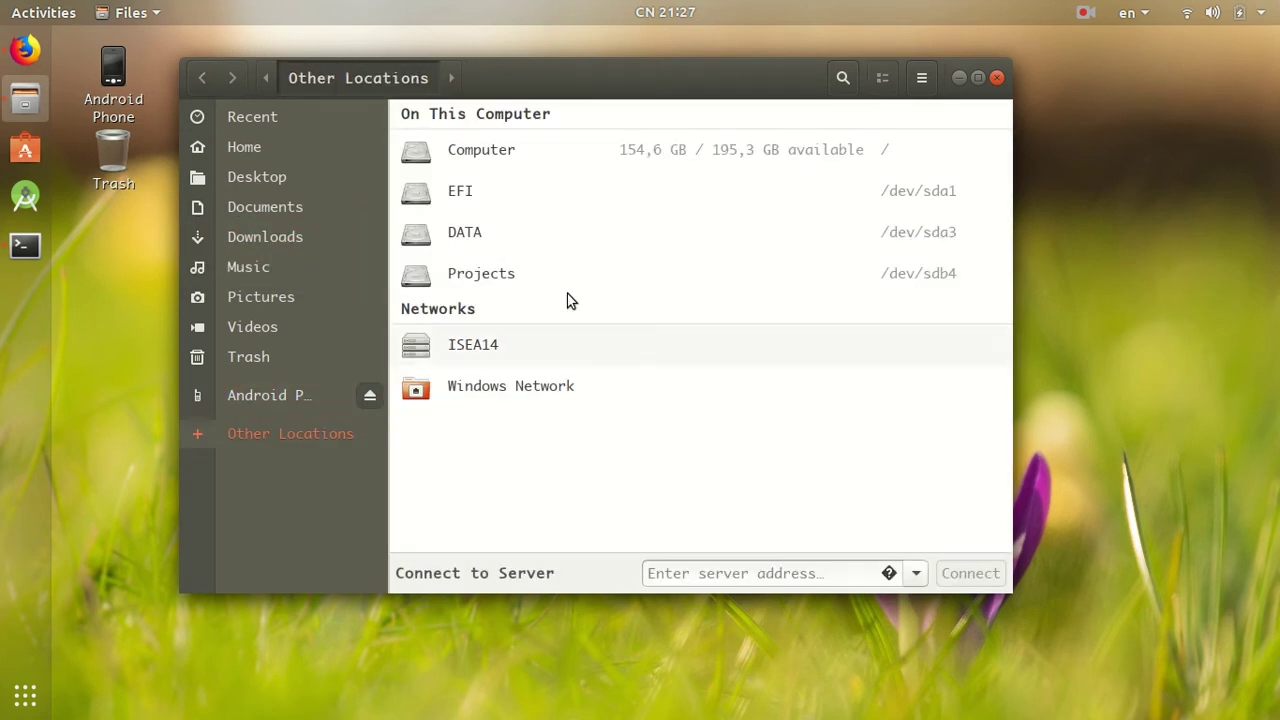
left_click(464, 232)
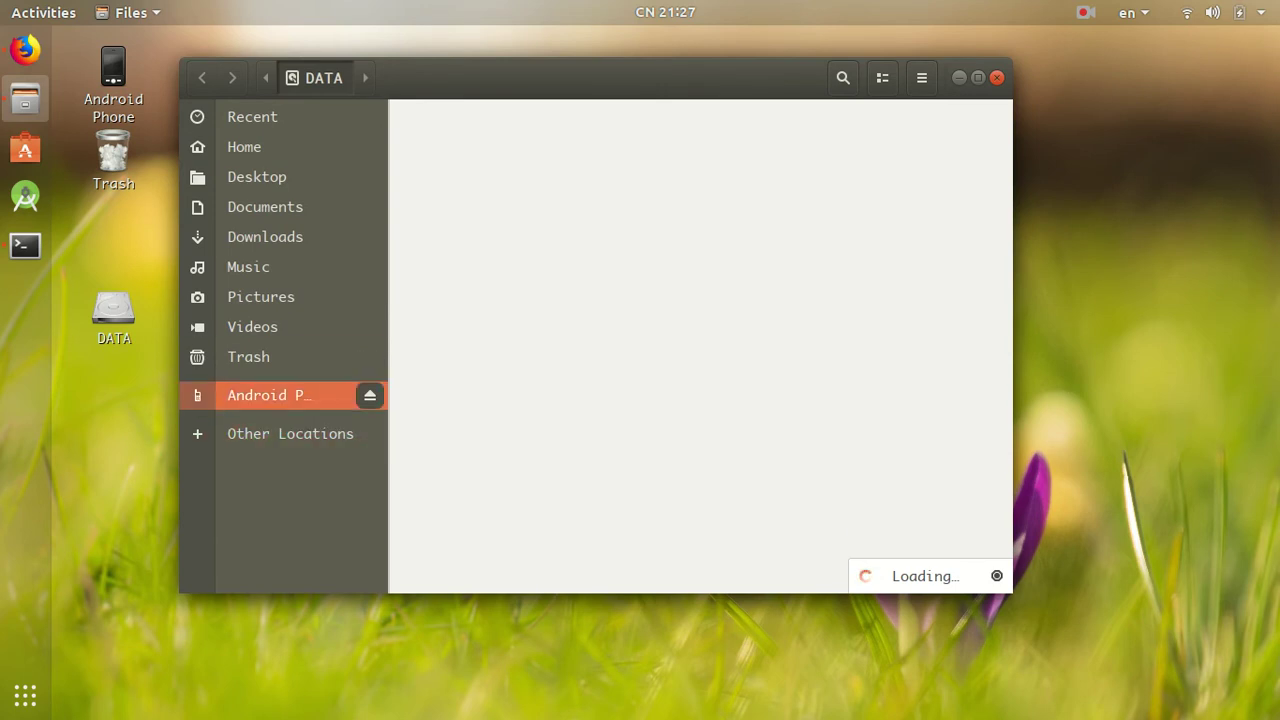
left_click(305, 426)
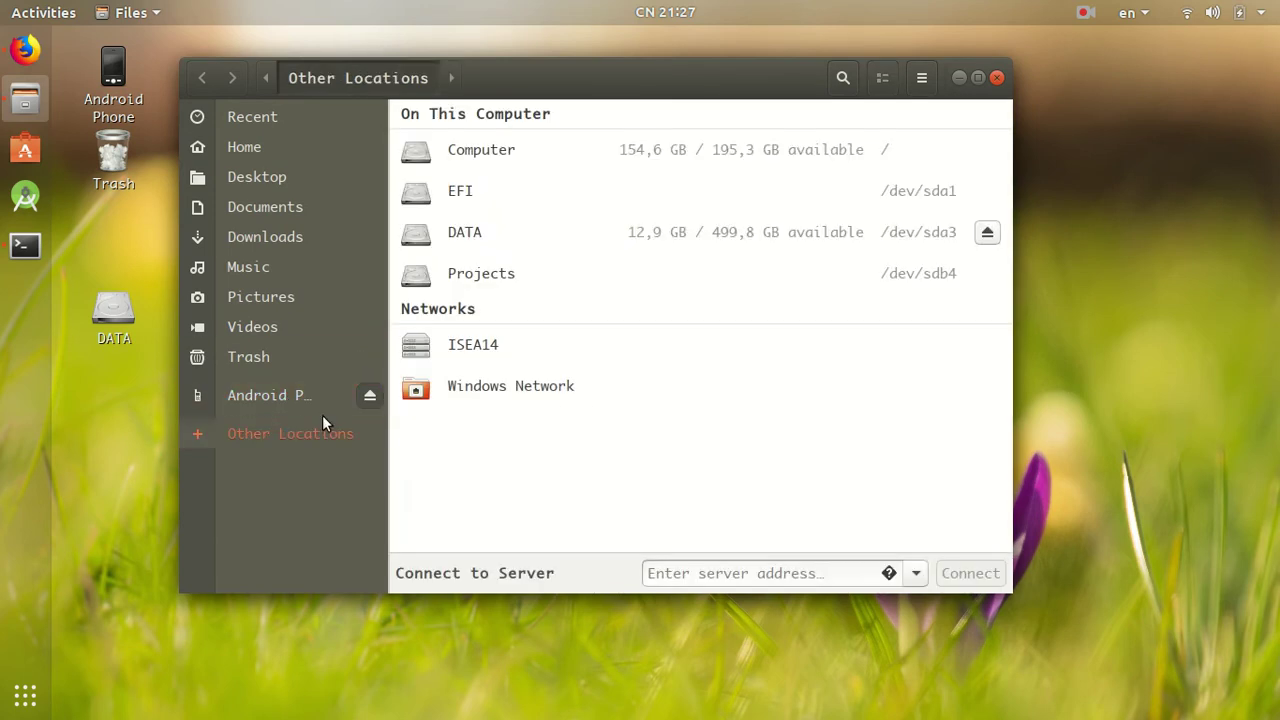
Step: Mount the Projects drive, authenticating with the account password, and close the file manager window
left_click(491, 276)
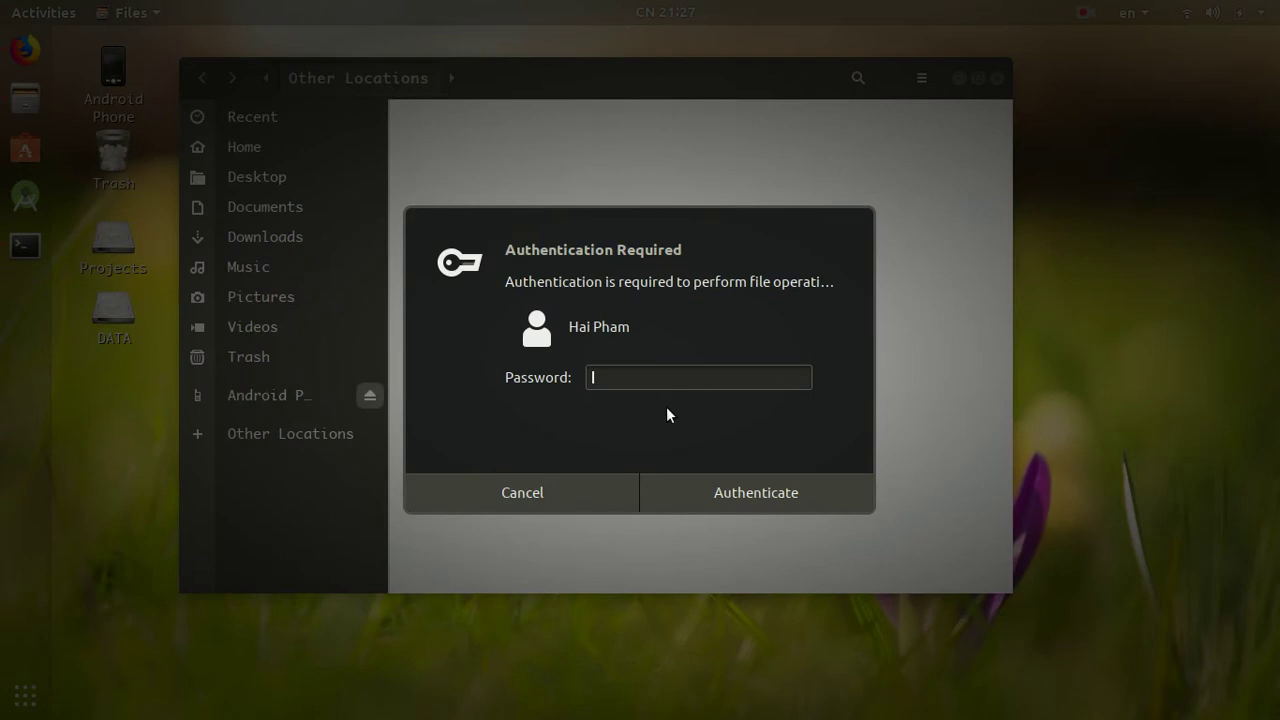
type("********")
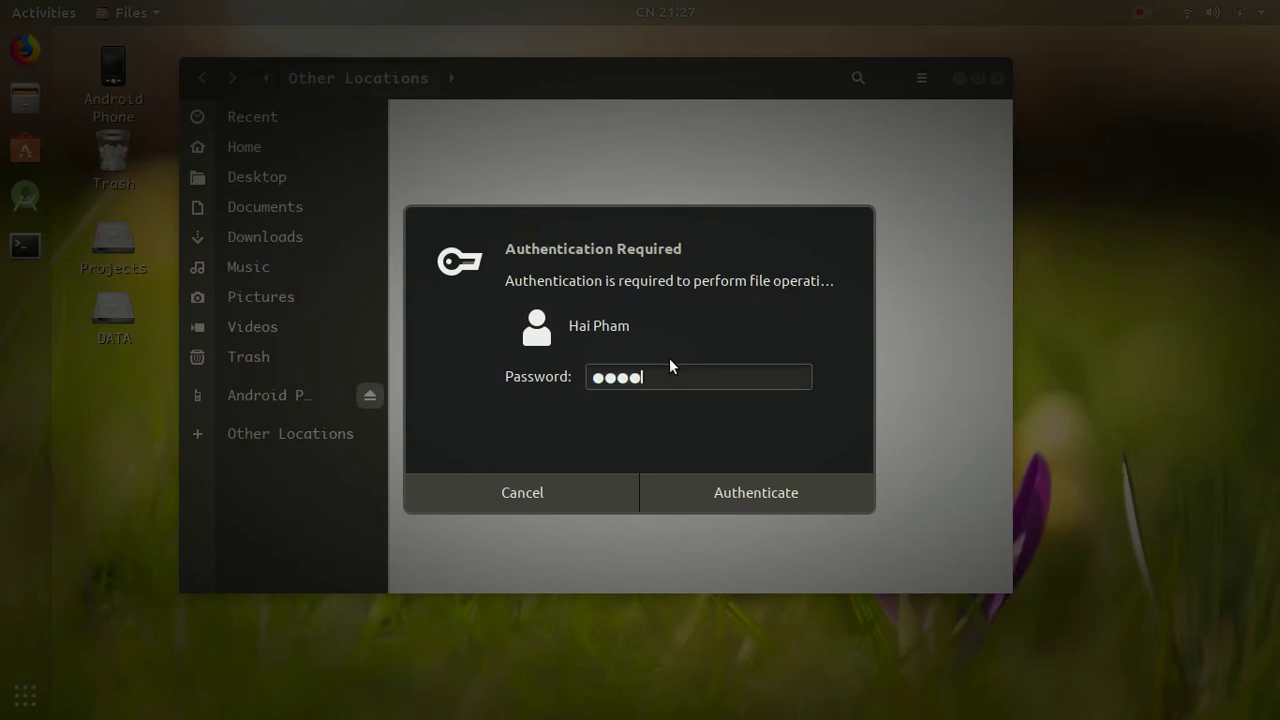
key("Return")
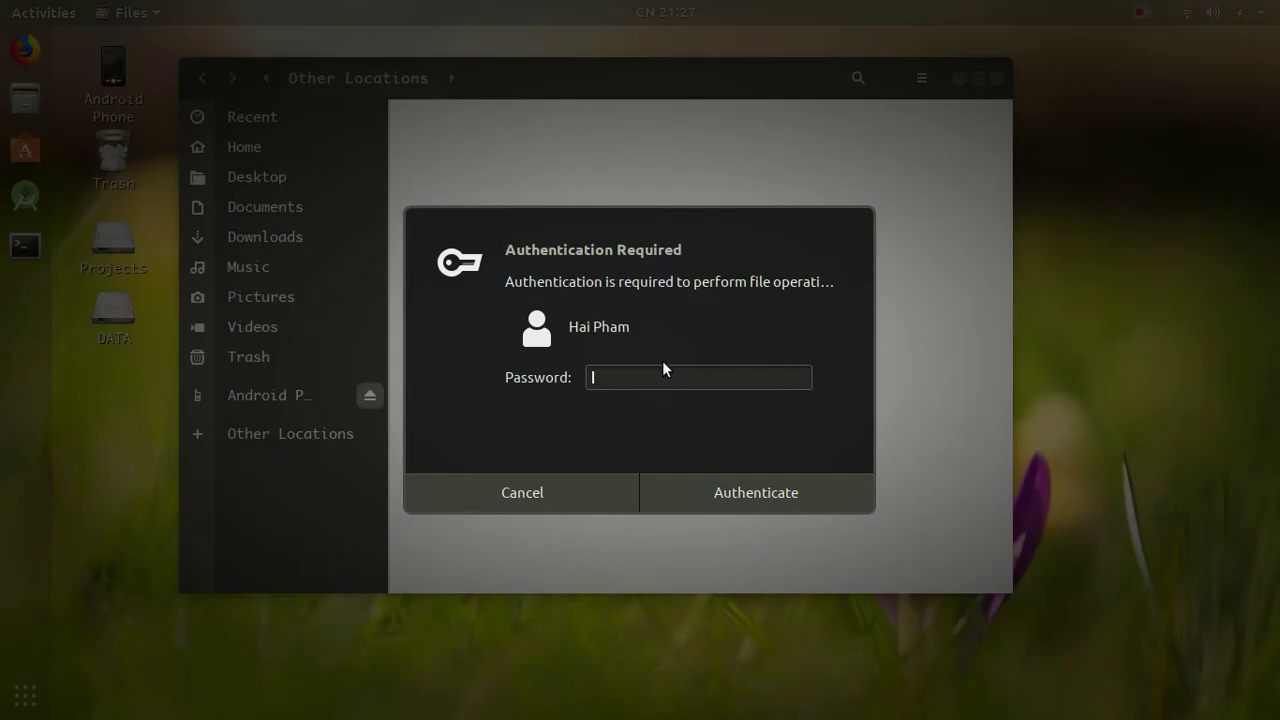
type("********")
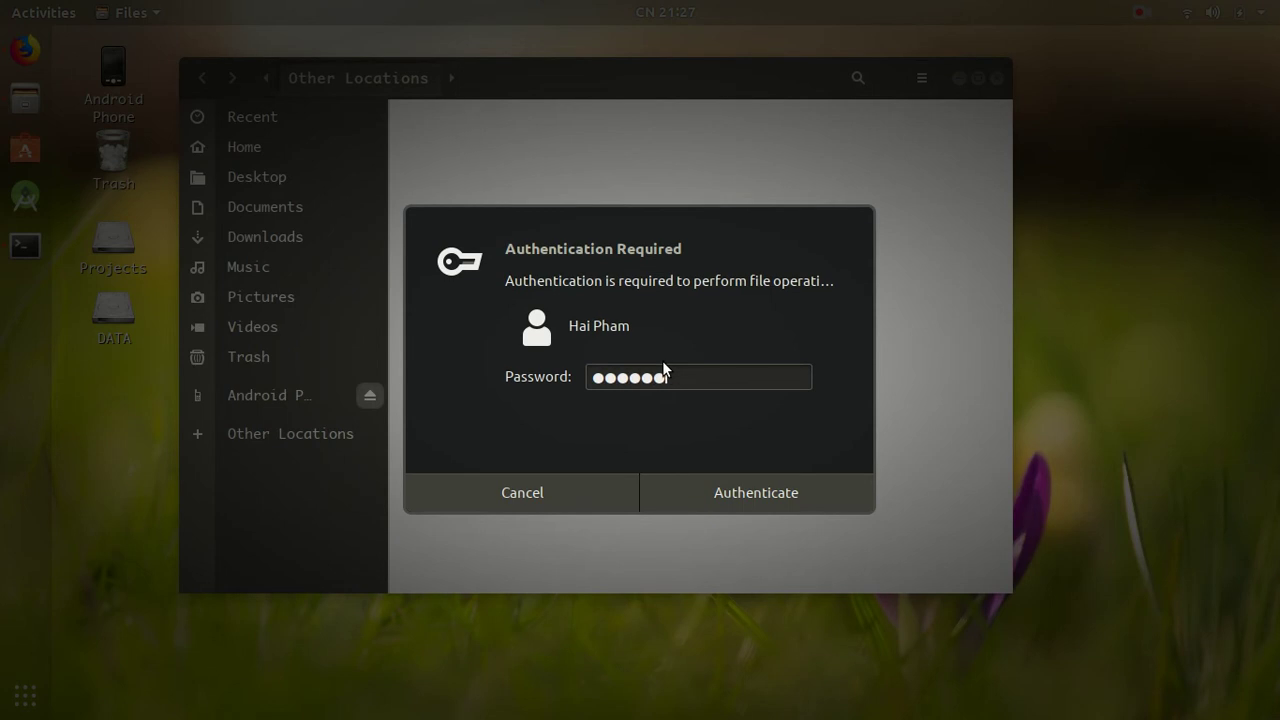
key("Return")
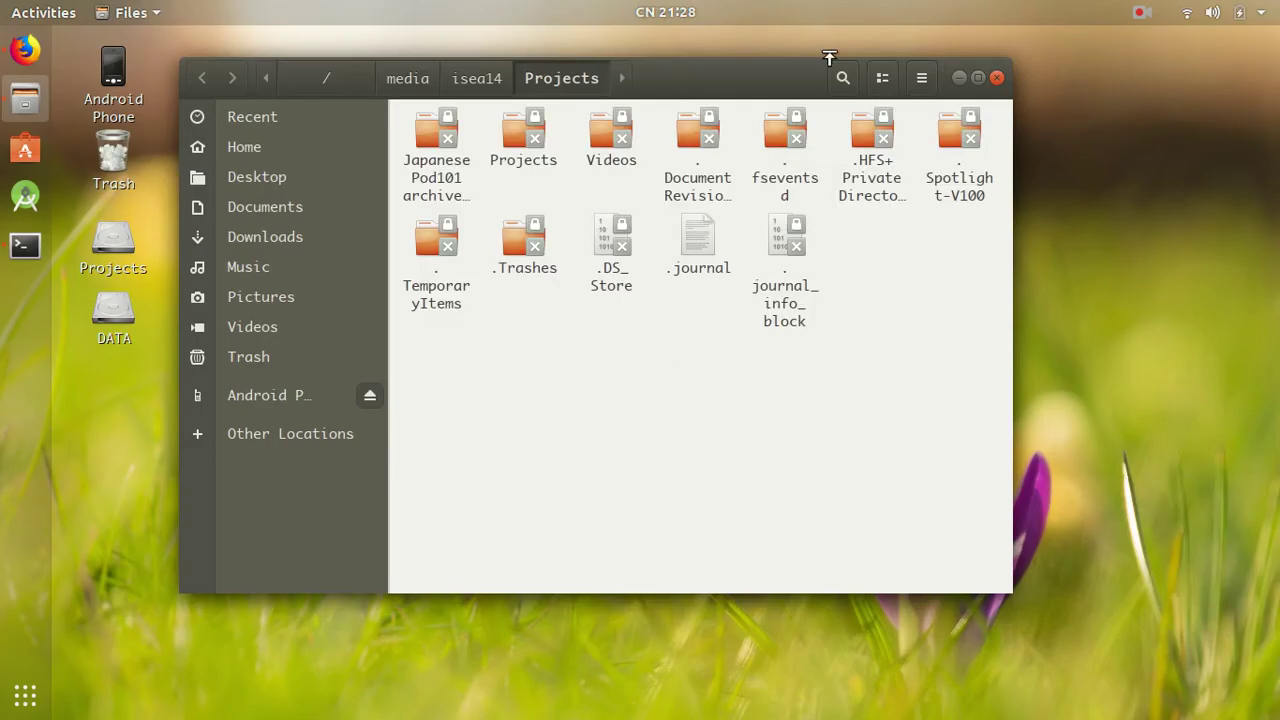
left_click(996, 80)
Step: Switch to Firefox, open a new tab and look through its top sites and highlights
key("alt+Tab")
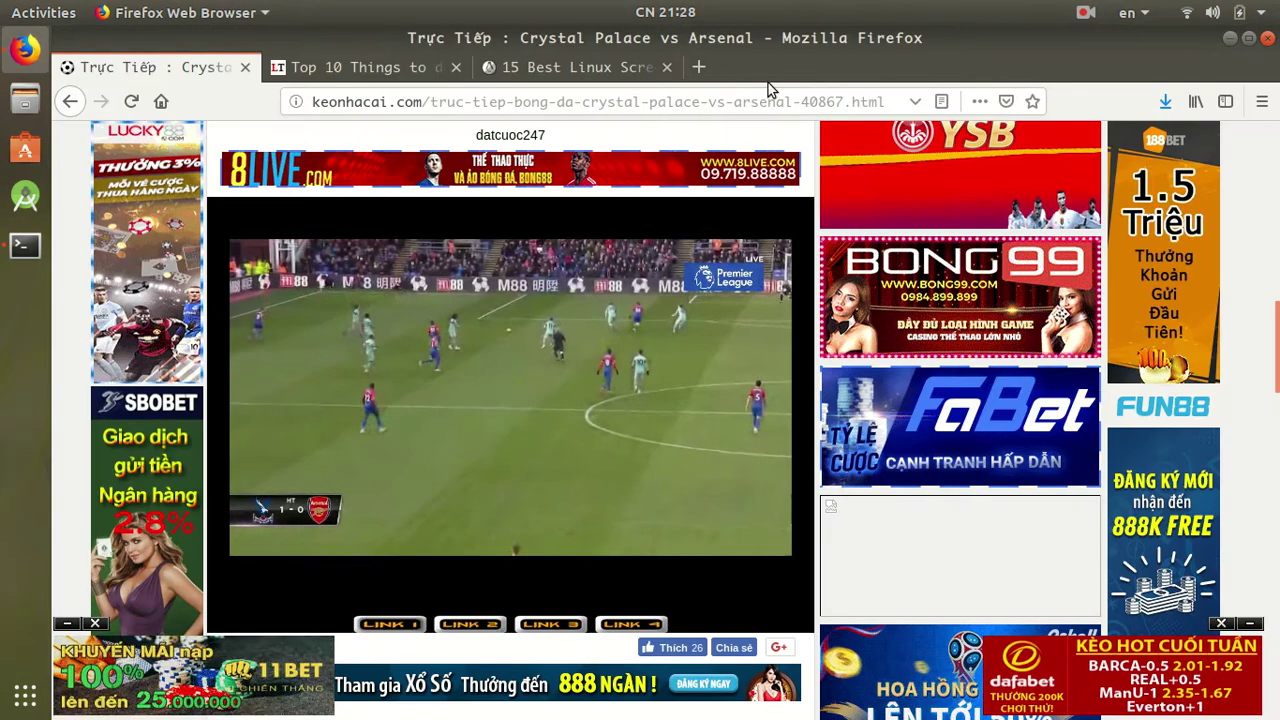
left_click(694, 63)
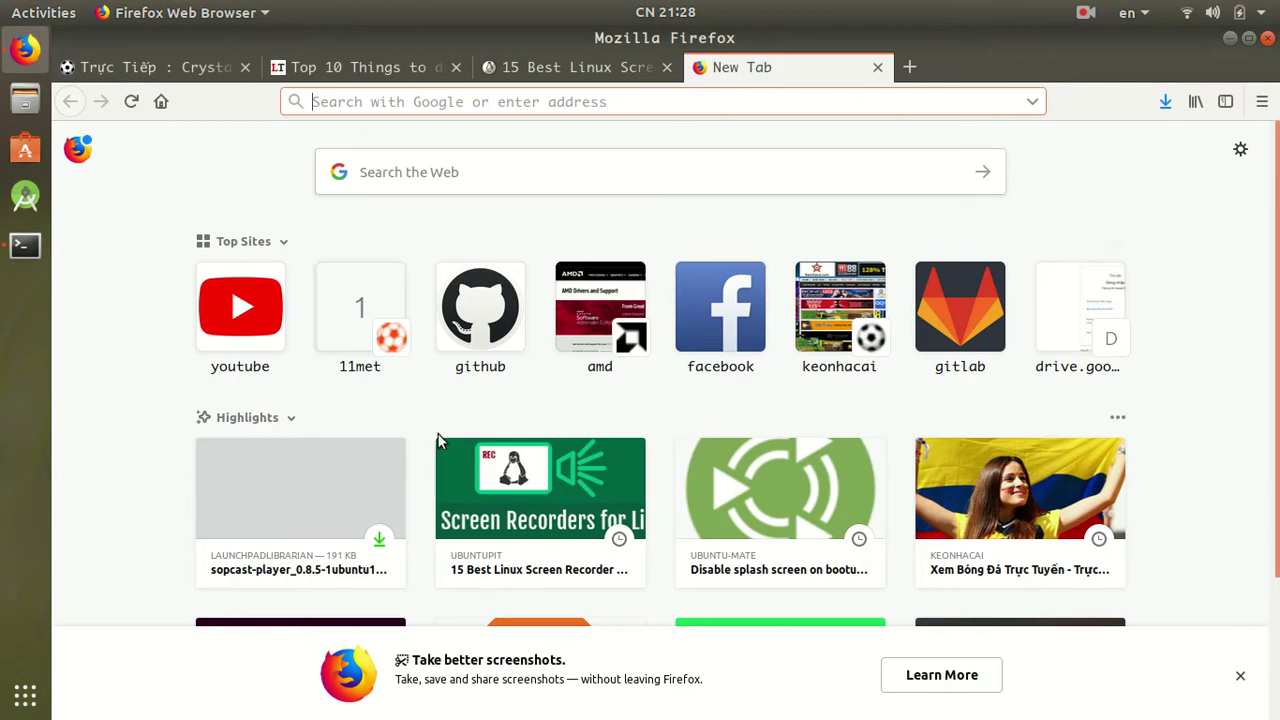
scroll(440, 435, "down", 3)
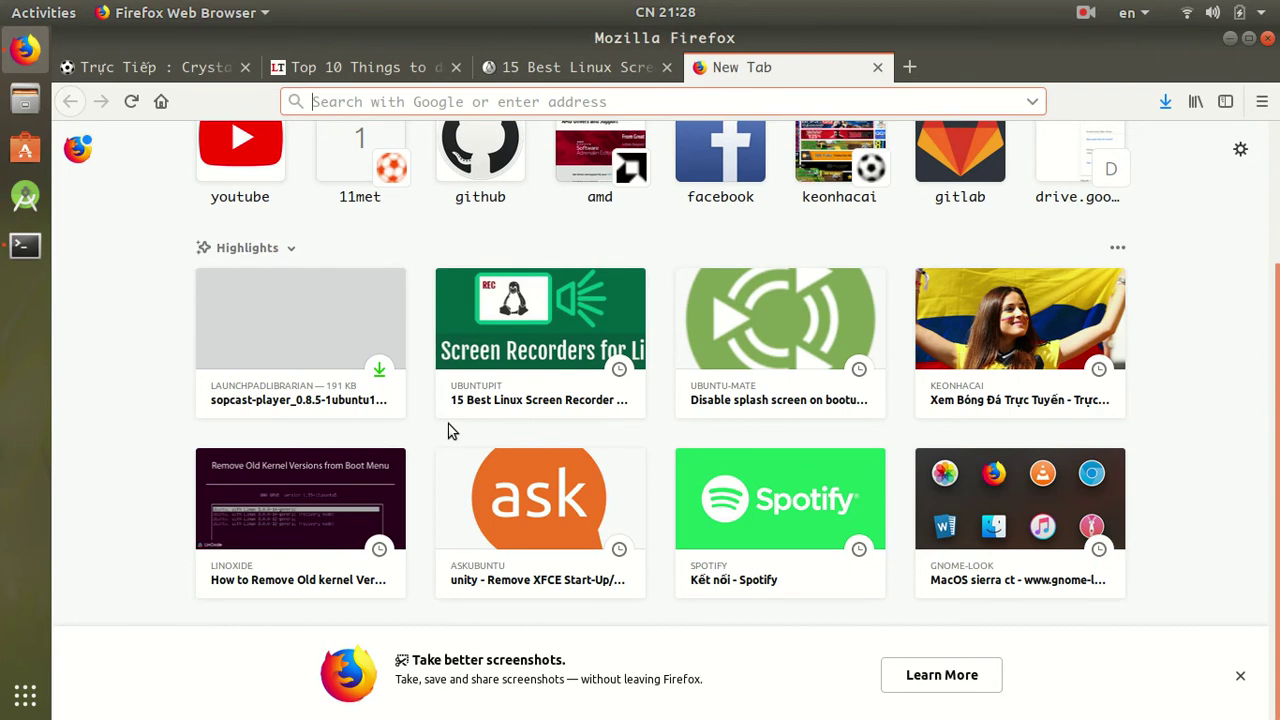
scroll(448, 430, "up", 3)
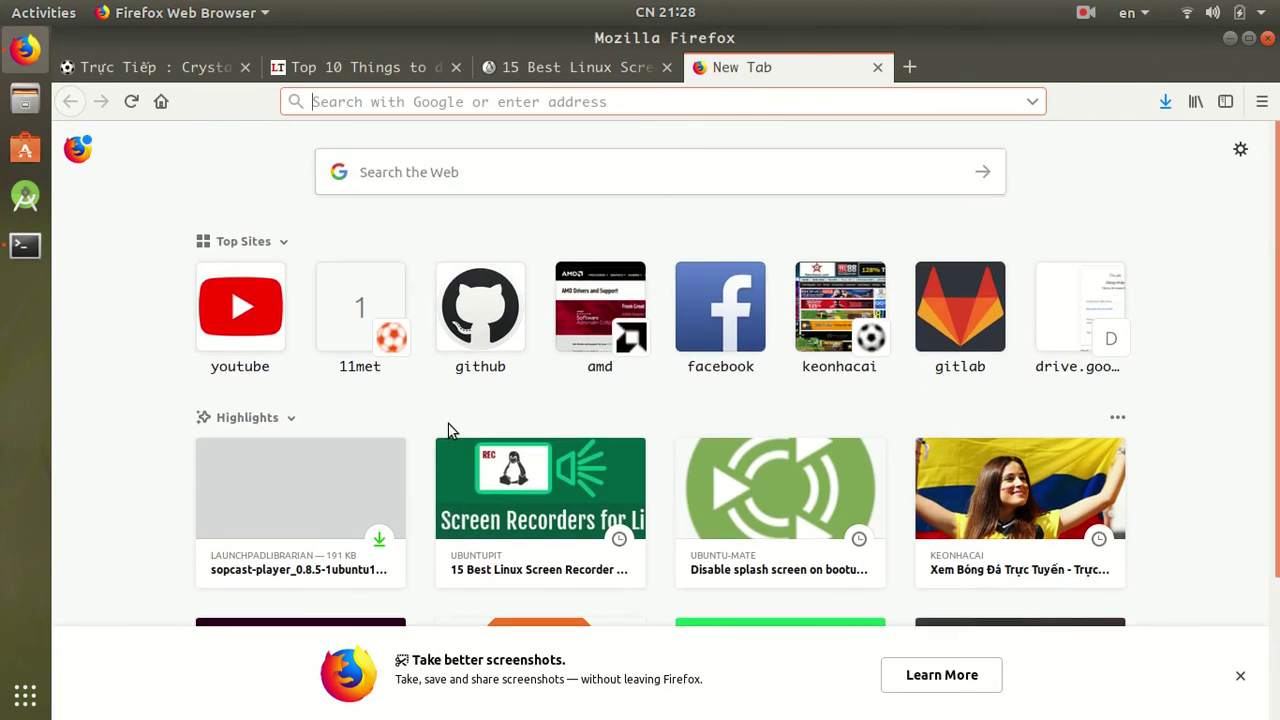
Step: Search the installed applications for "spoti" and launch Spotify
key("super")
type("spoti")
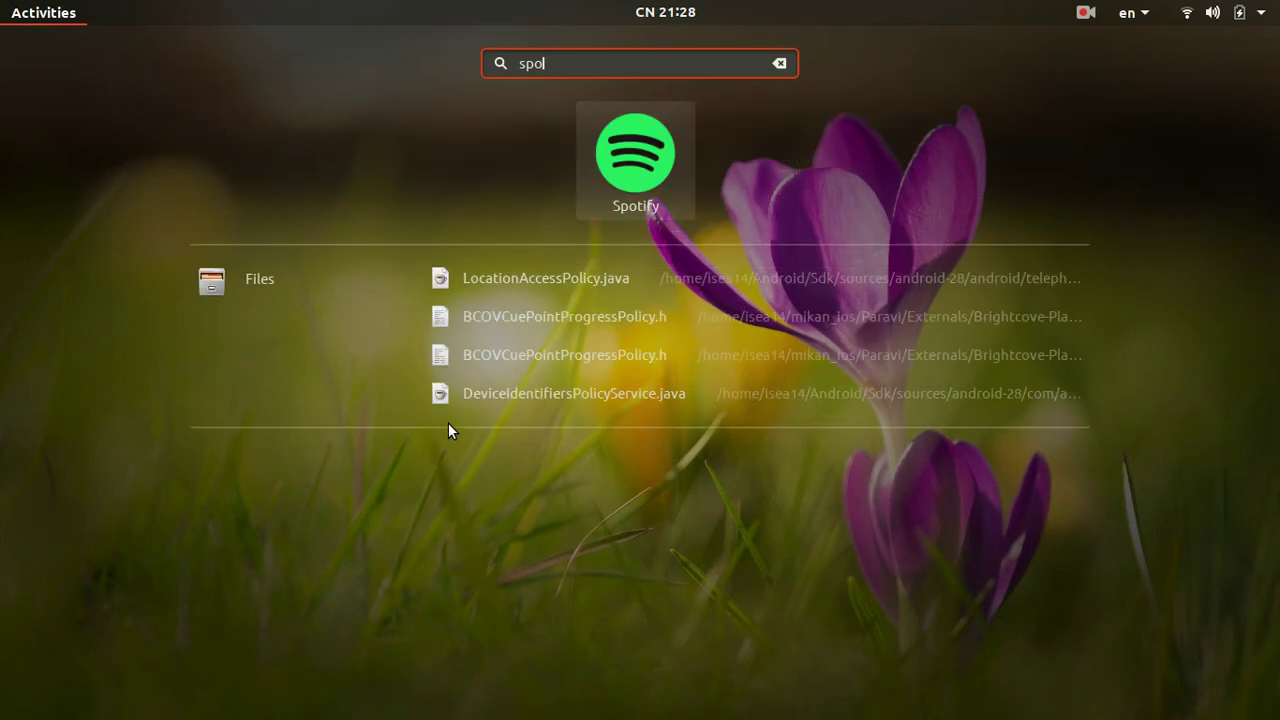
key("super")
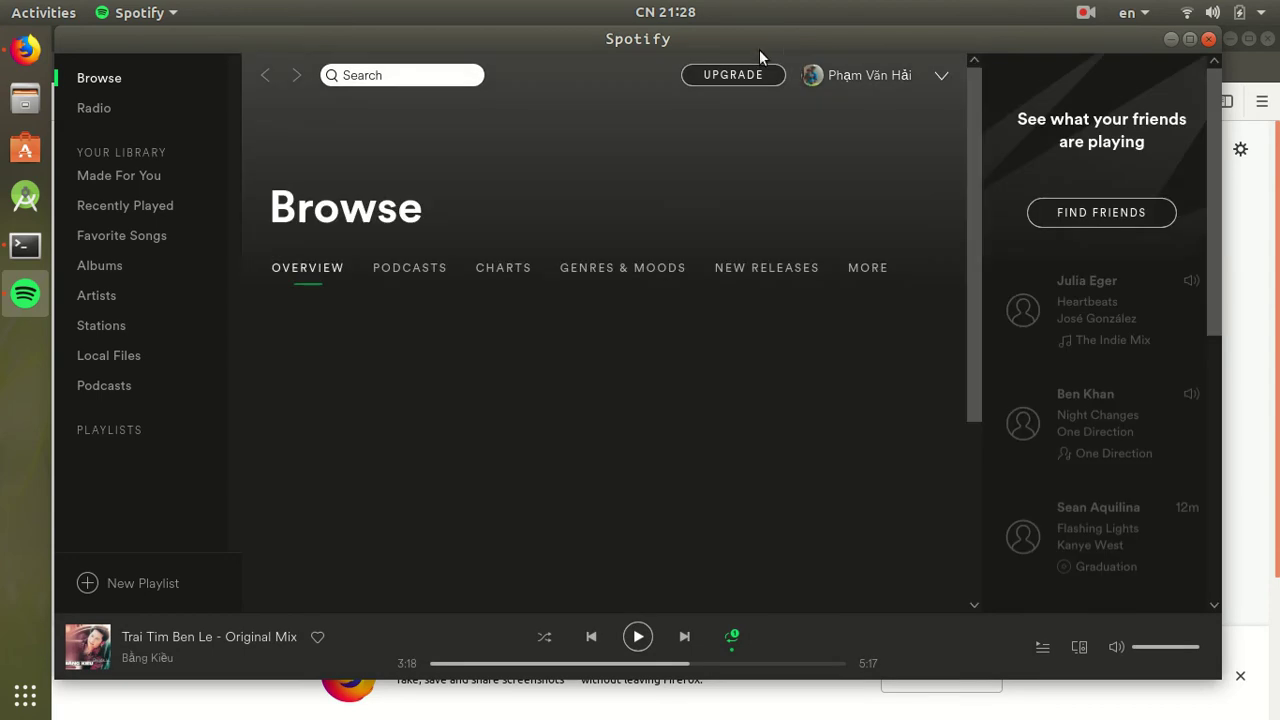
Step: Look over the Browse overview playlists and start playing the track "Trai Tim Ben Le - Original Mix"
scroll(277, 403, "down", 1)
scroll(275, 400, "down", 5)
scroll(275, 400, "up", 2)
scroll(277, 403, "up", 1)
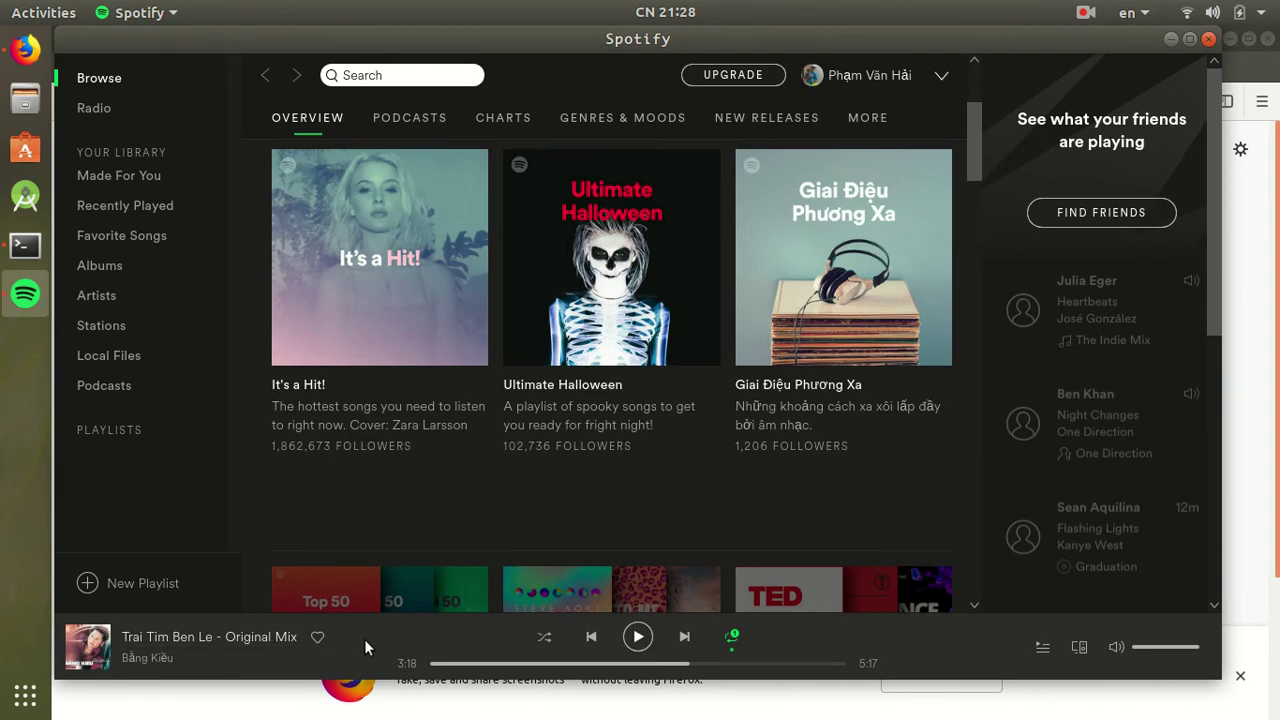
left_click(637, 637)
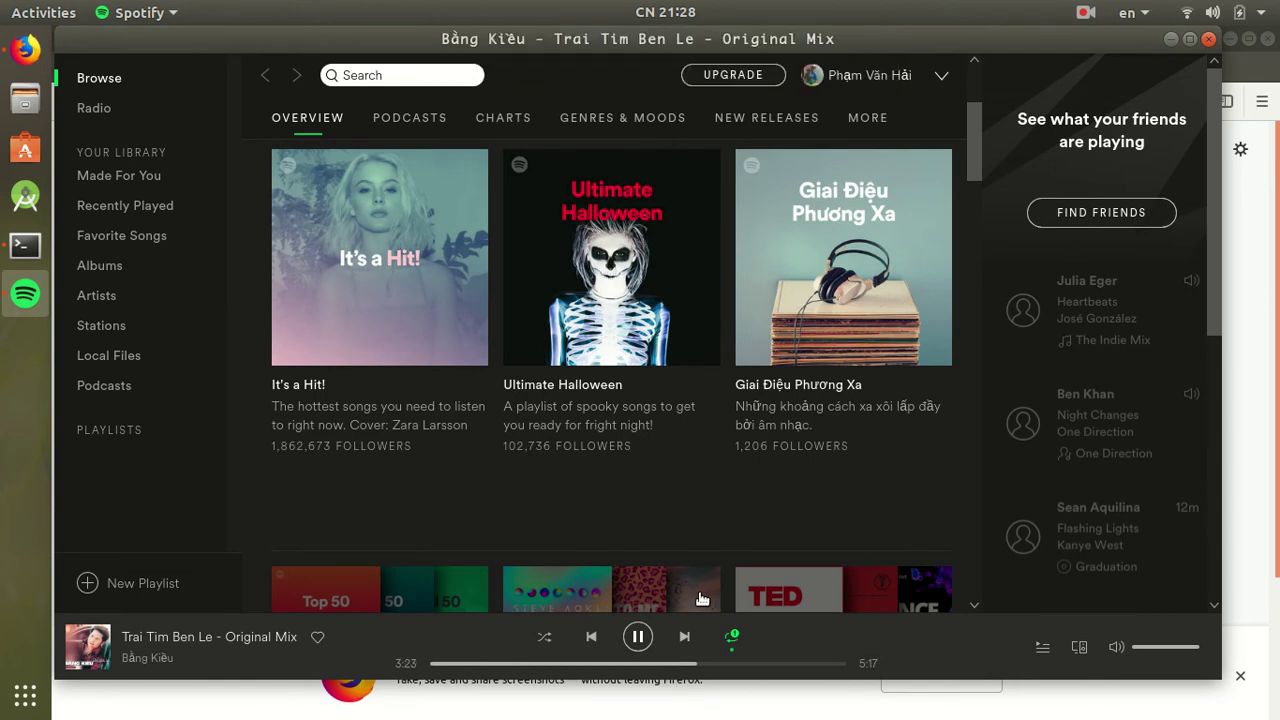
Step: Minimize the Spotify and Firefox windows to show the desktop
mouse_move(603, 238)
left_click(1171, 39)
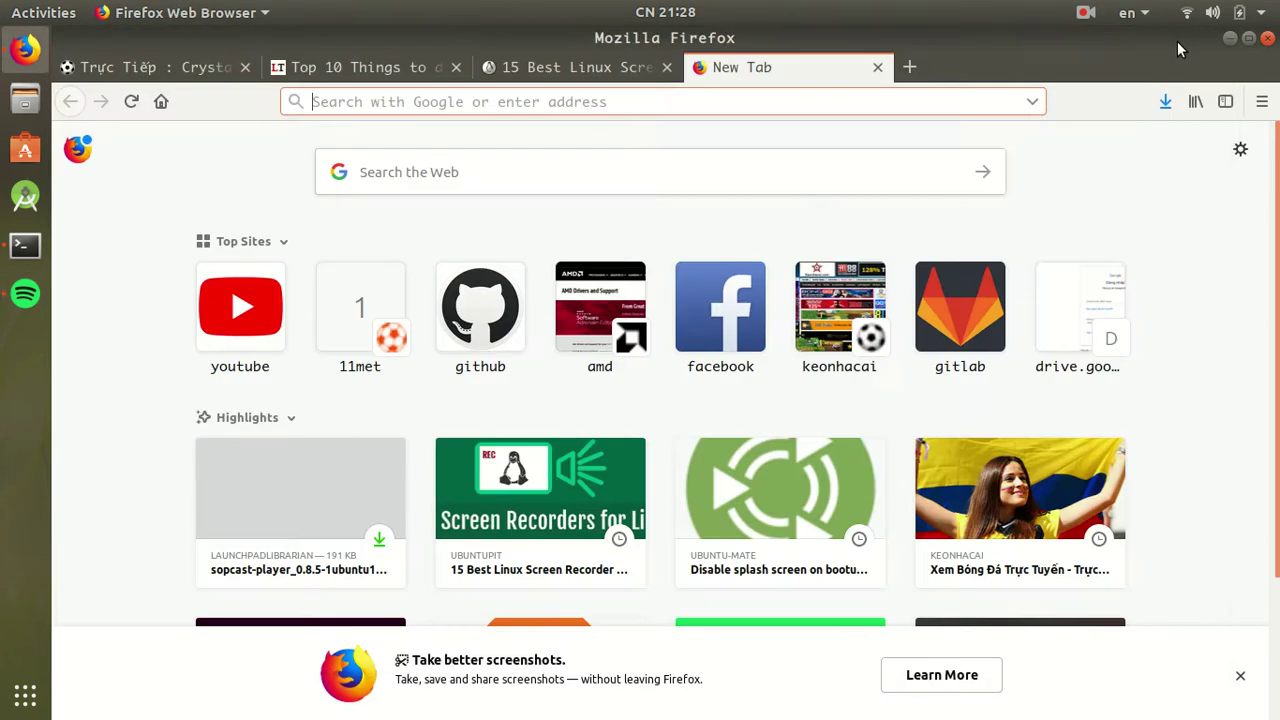
left_click(1230, 39)
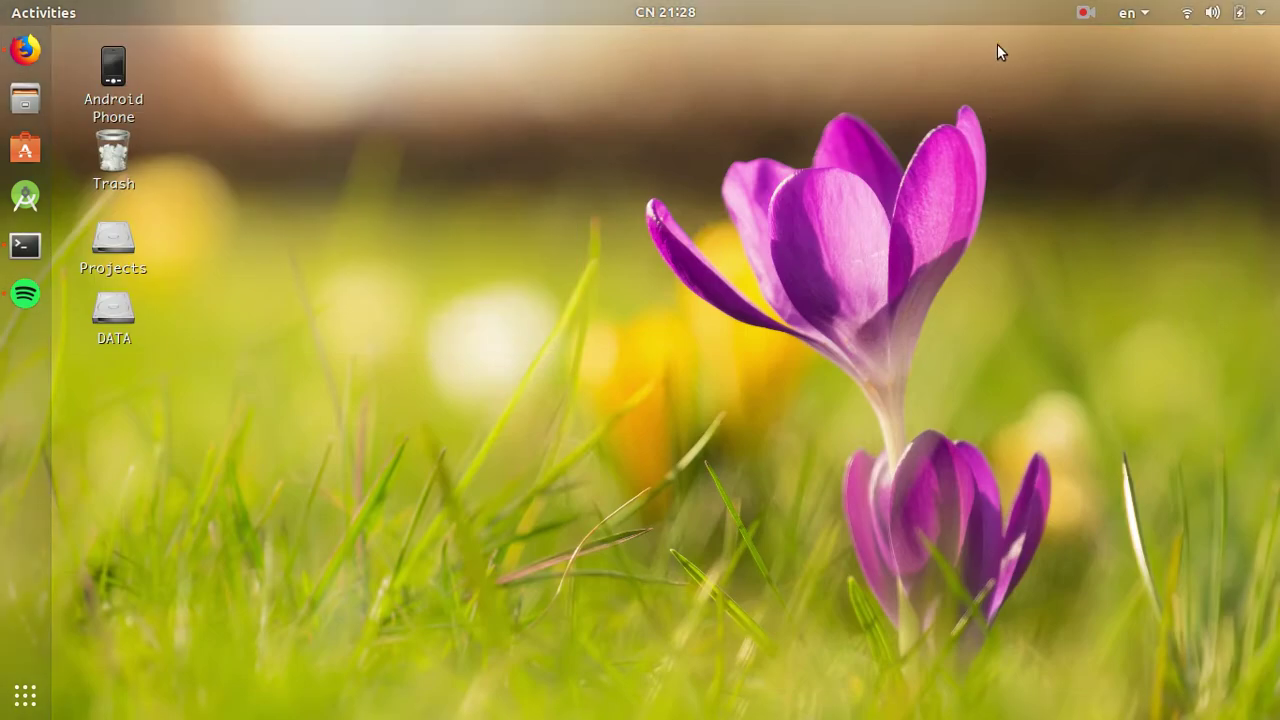
Step: Open the system Settings and look through the Wi-Fi, Bluetooth, Background and Dock pages
left_click(1261, 18)
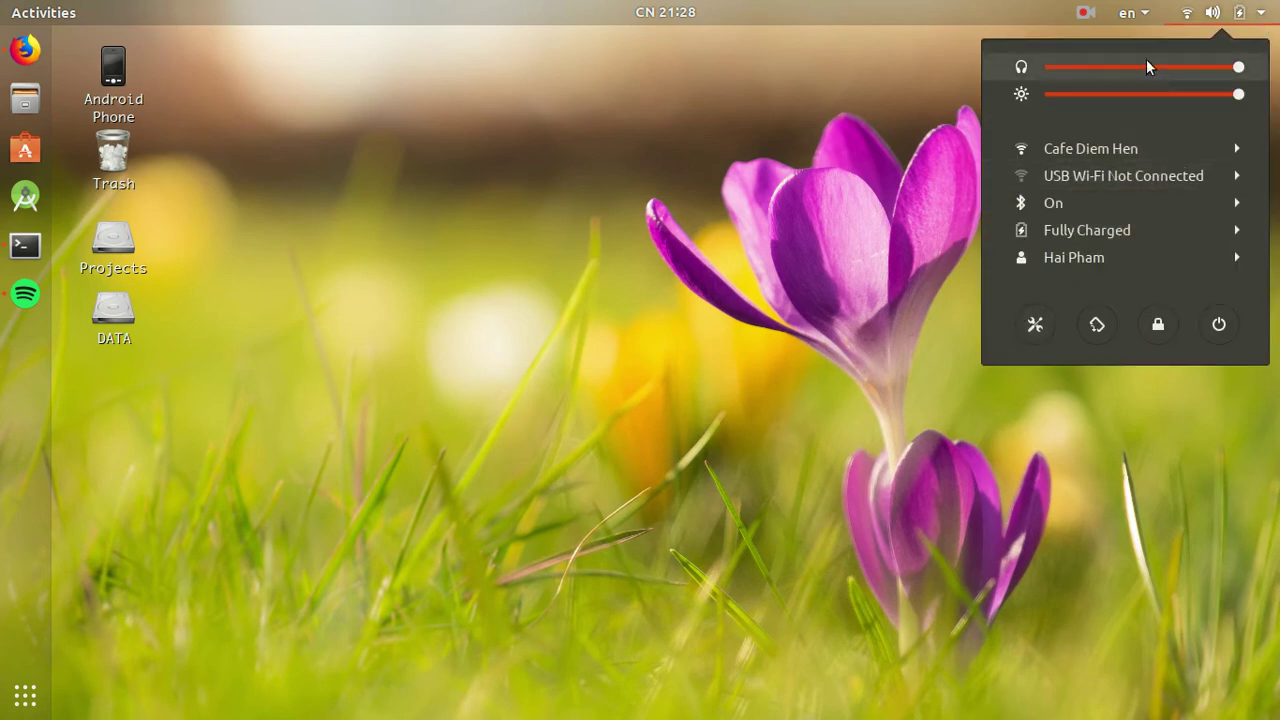
left_click(1035, 326)
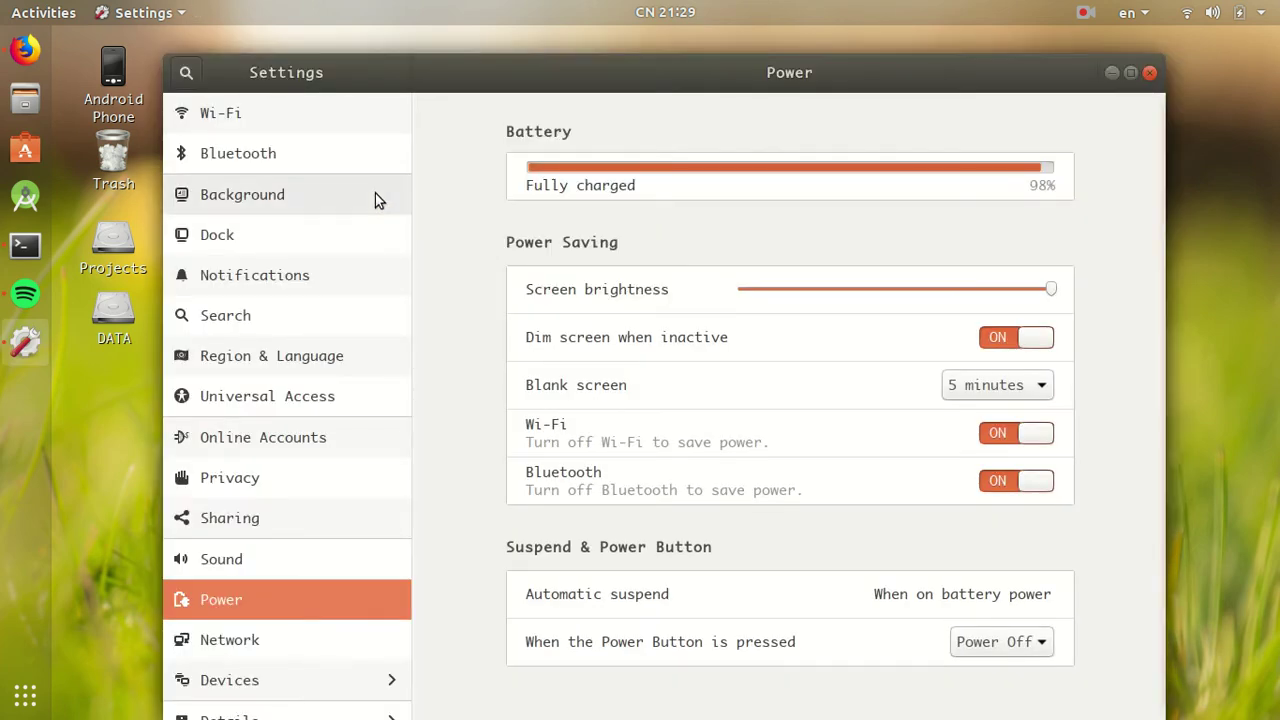
left_click(271, 109)
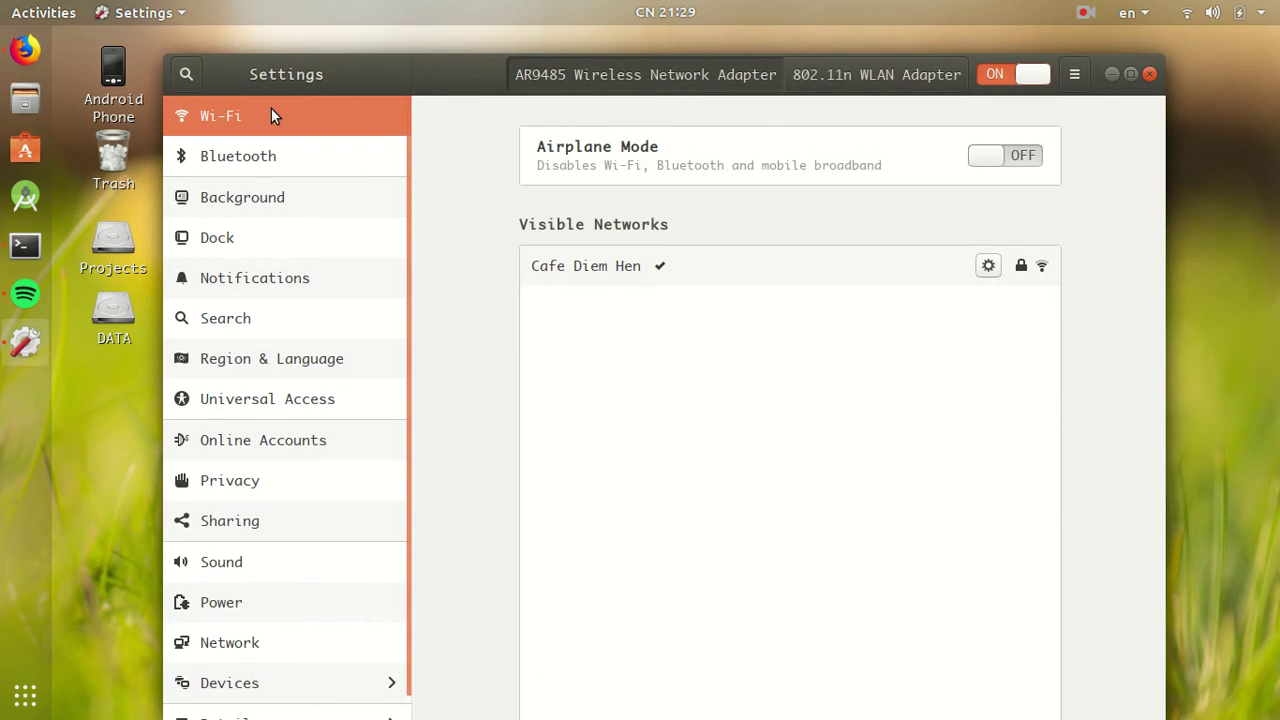
left_click(243, 167)
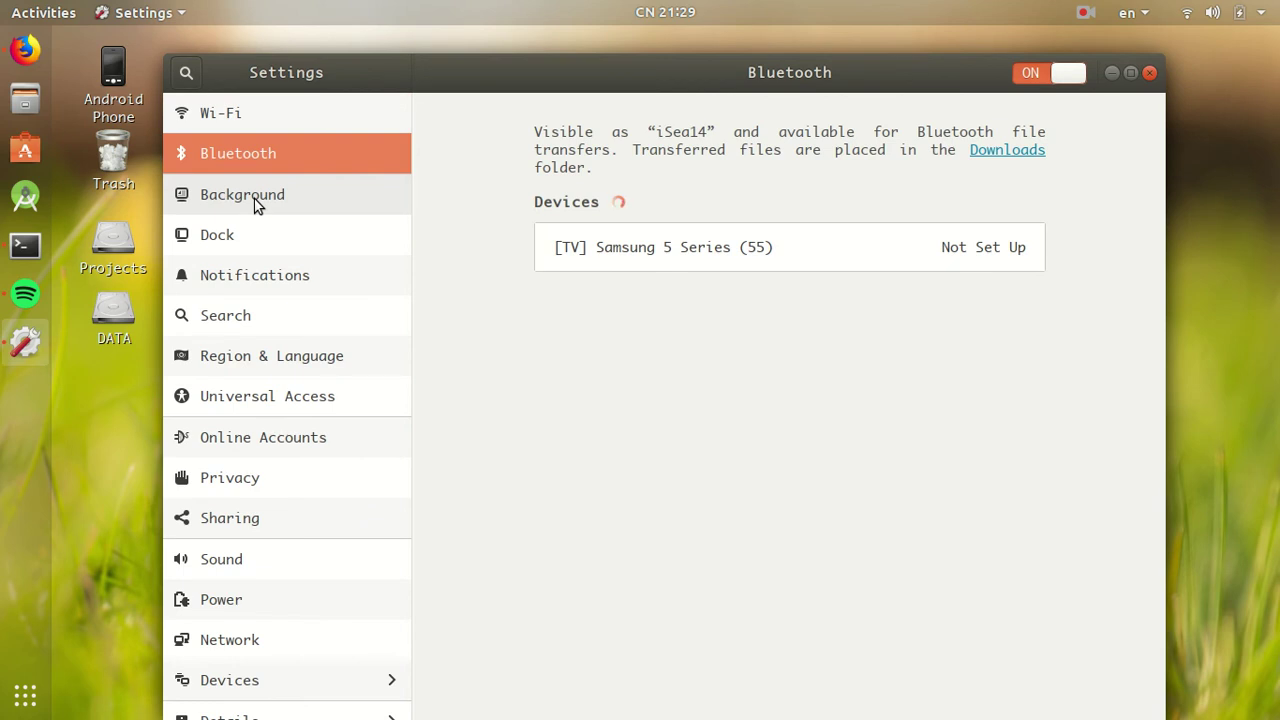
left_click(259, 199)
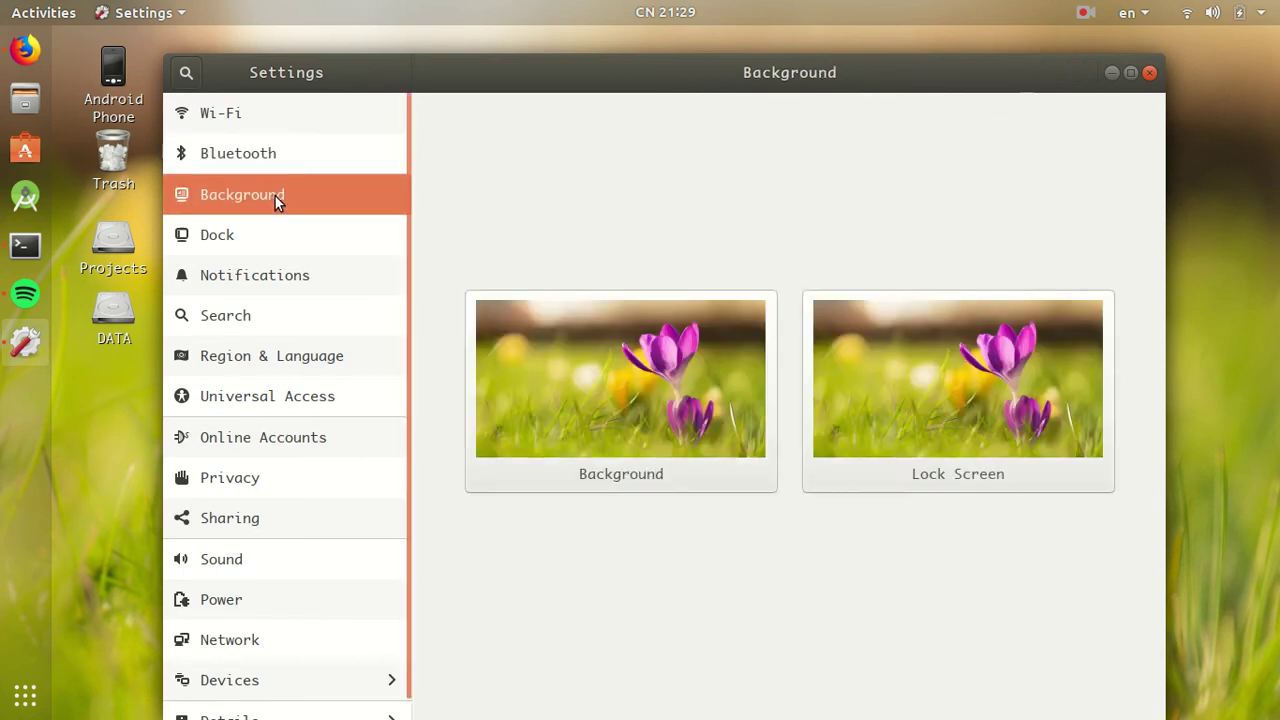
left_click(276, 248)
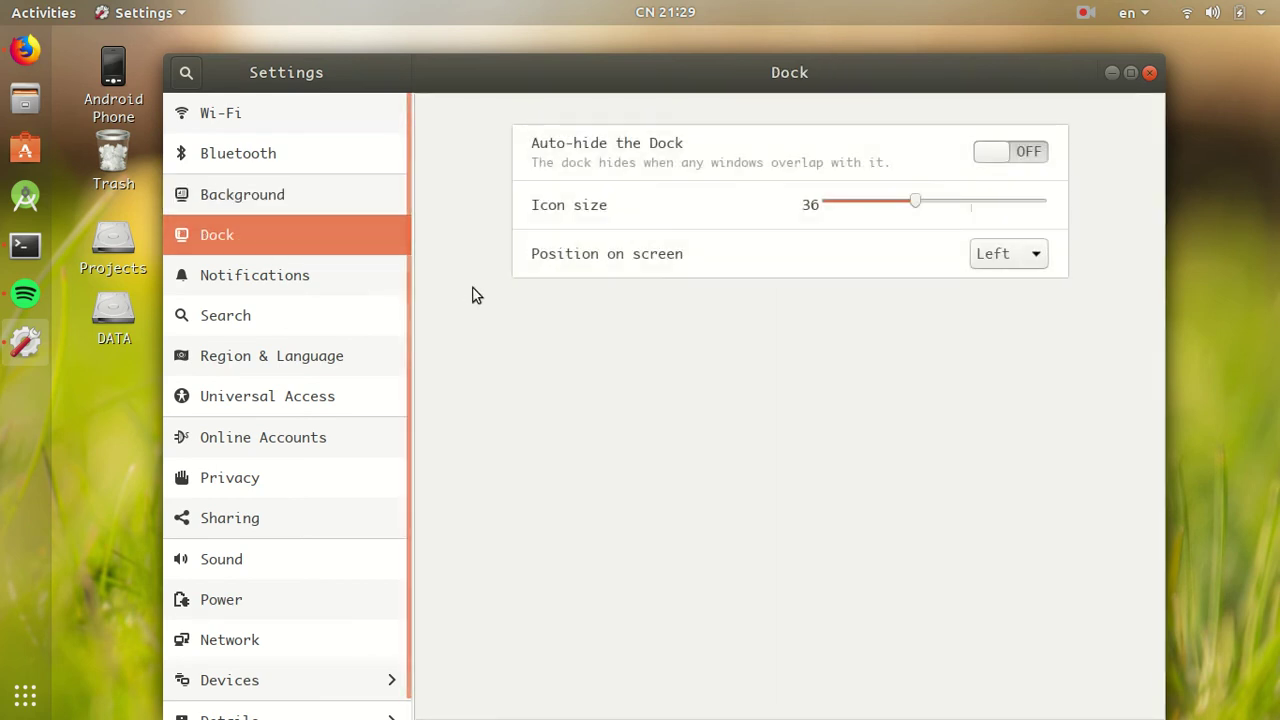
Step: Look through the Notifications, Search, Region & Language and Universal Access settings
left_click(259, 290)
left_click(246, 328)
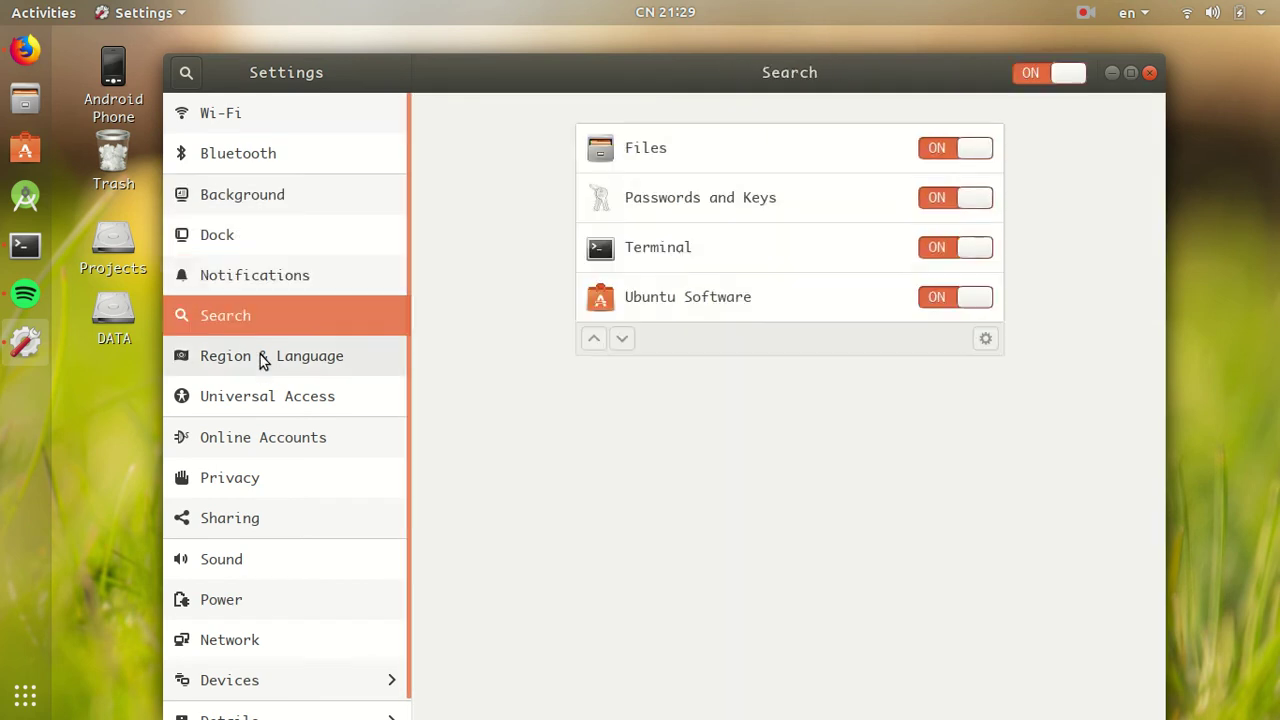
left_click(263, 358)
scroll(323, 440, "down", 1)
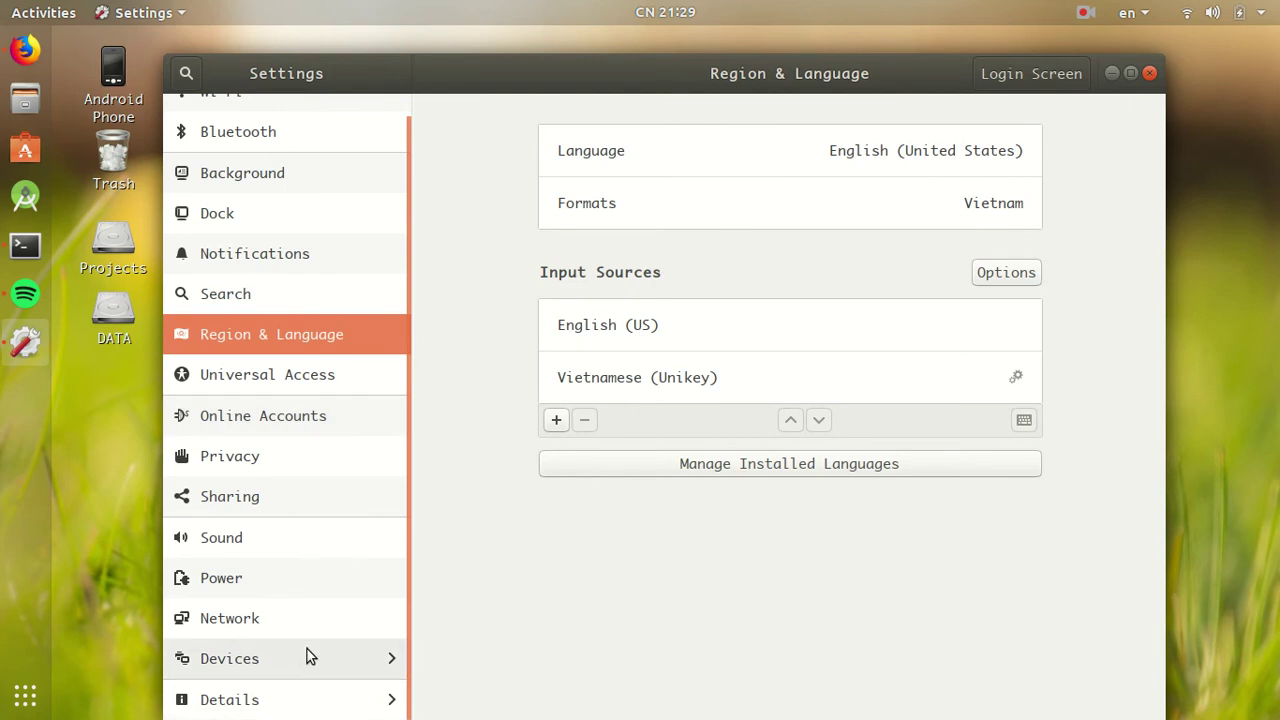
left_click(275, 372)
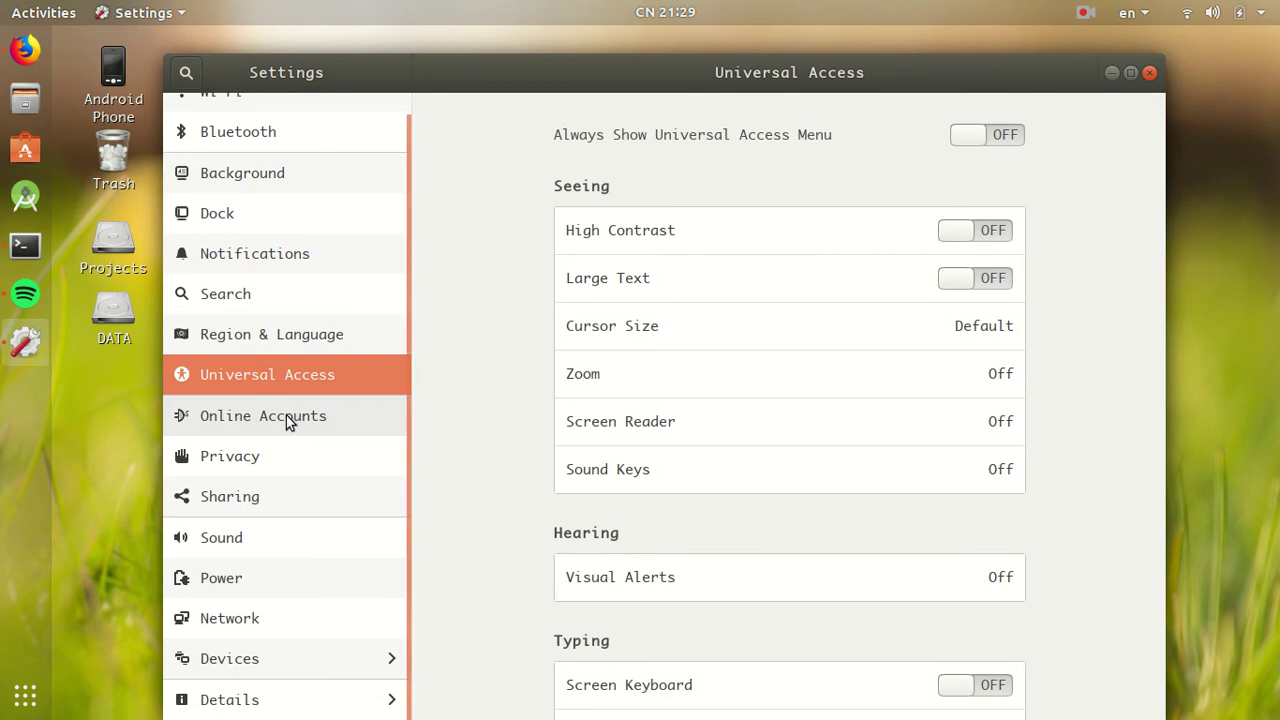
Step: Look over the account providers offered under Online Accounts, down to the end of the list
left_click(287, 418)
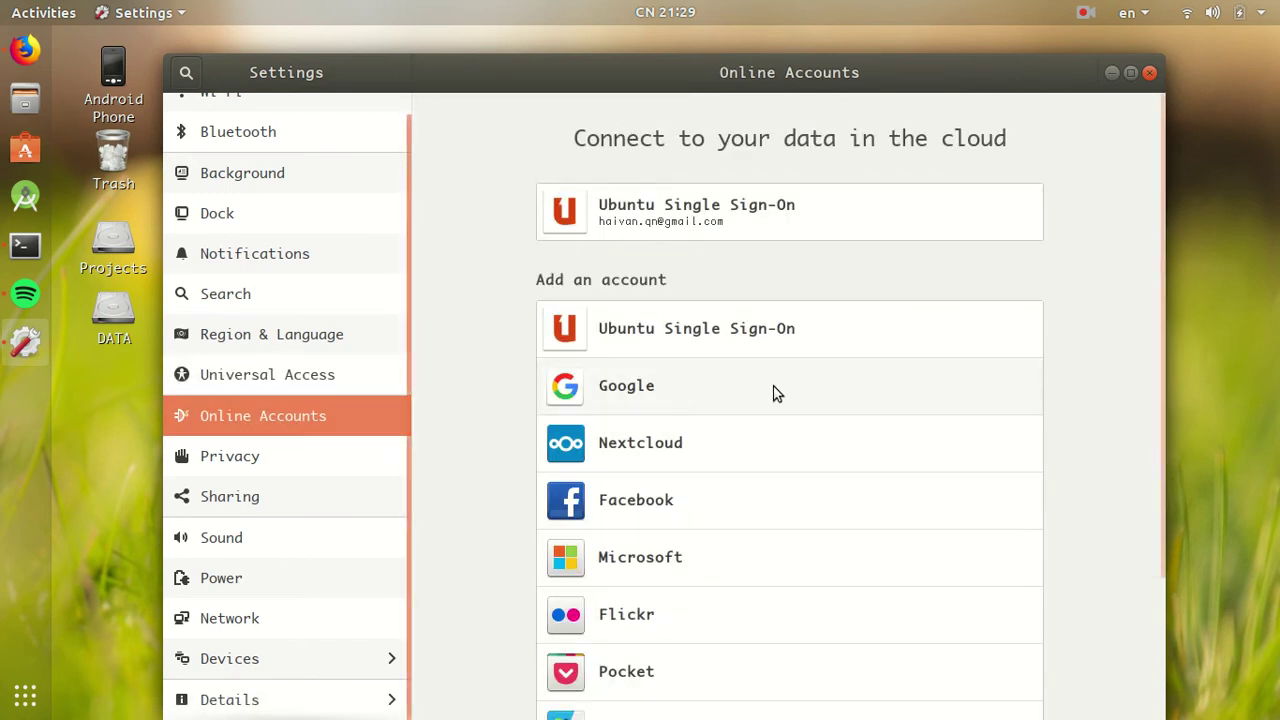
scroll(775, 392, "down", 3)
scroll(779, 390, "up", 3)
scroll(779, 389, "down", 3)
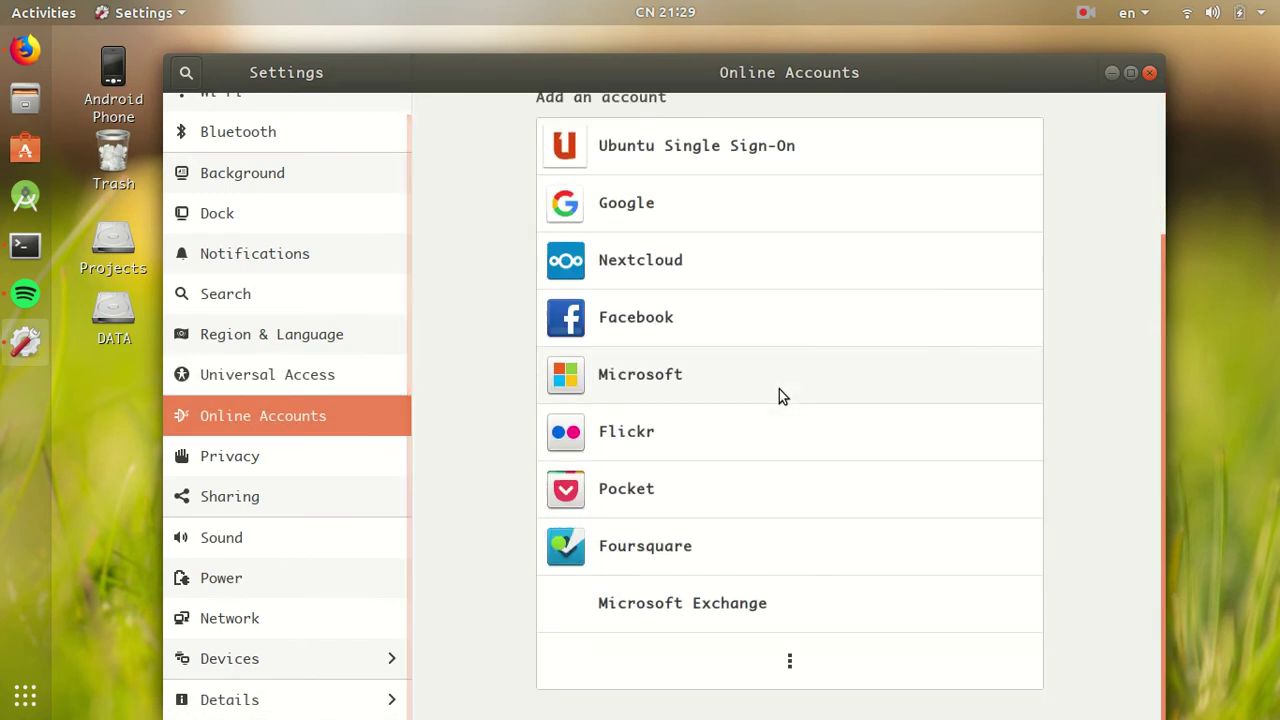
Step: Look through the Privacy, Sharing, Sound, Power and Network settings
left_click(265, 459)
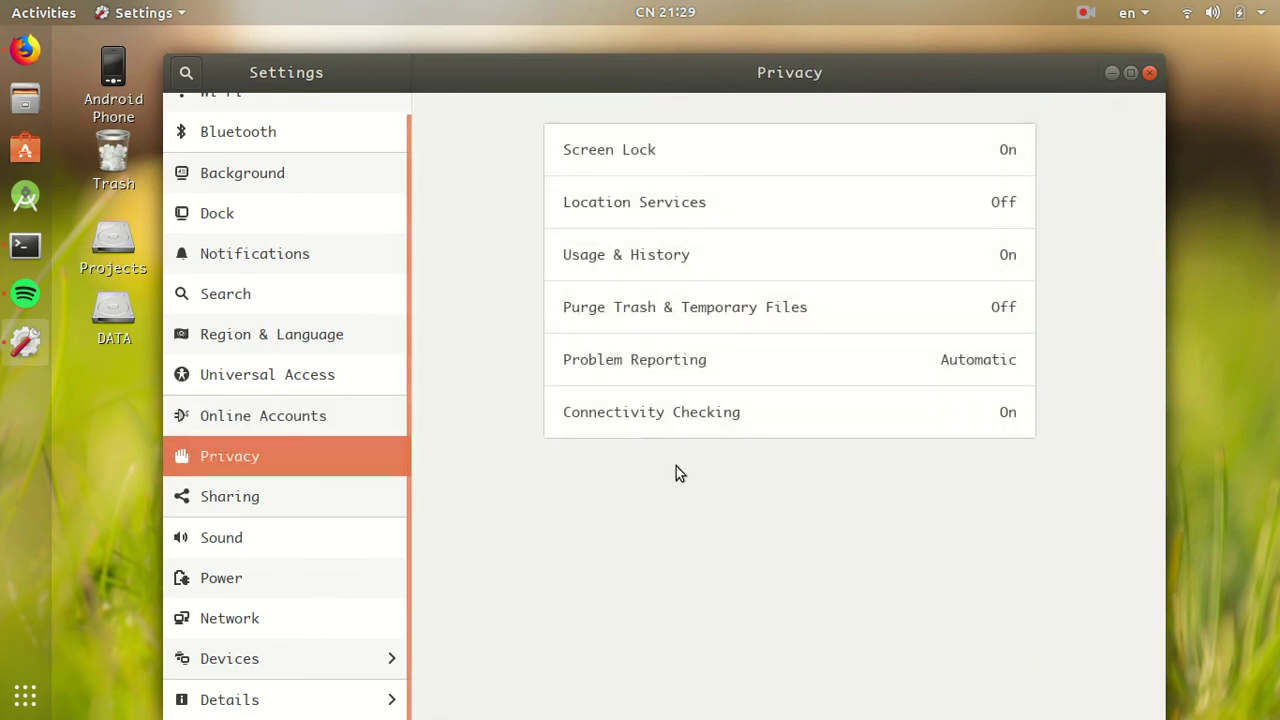
left_click(234, 488)
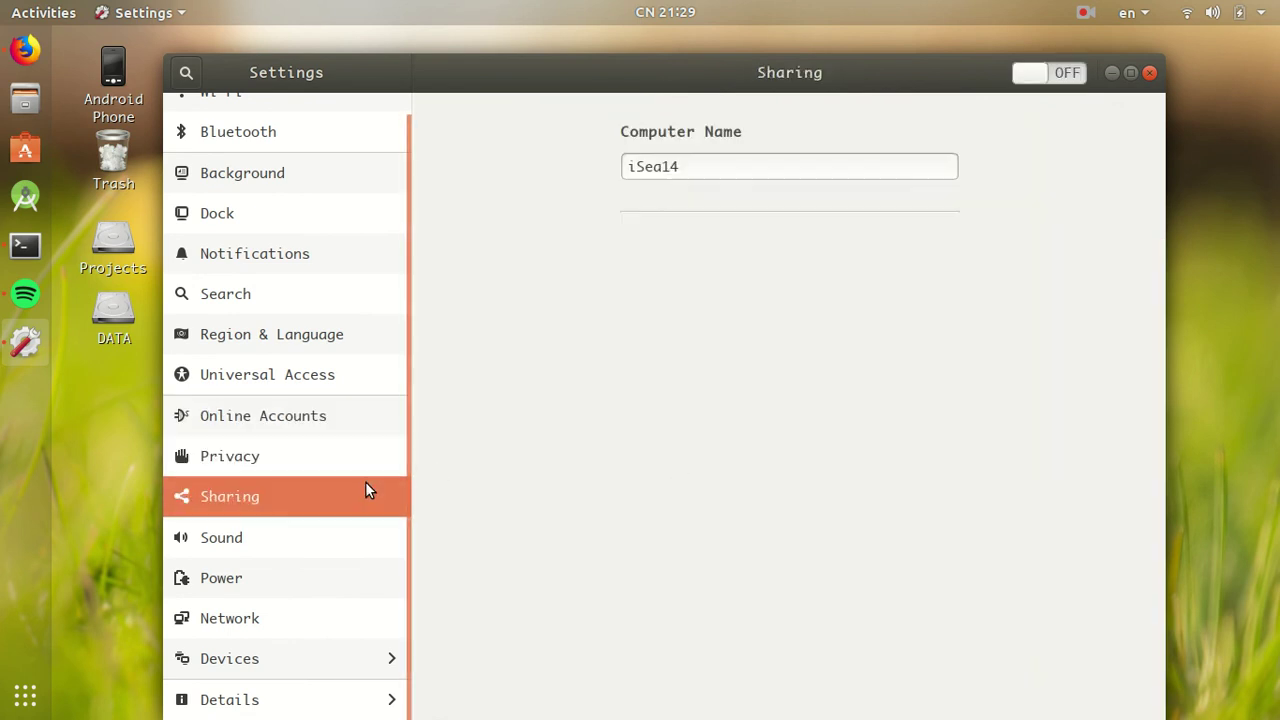
left_click(251, 455)
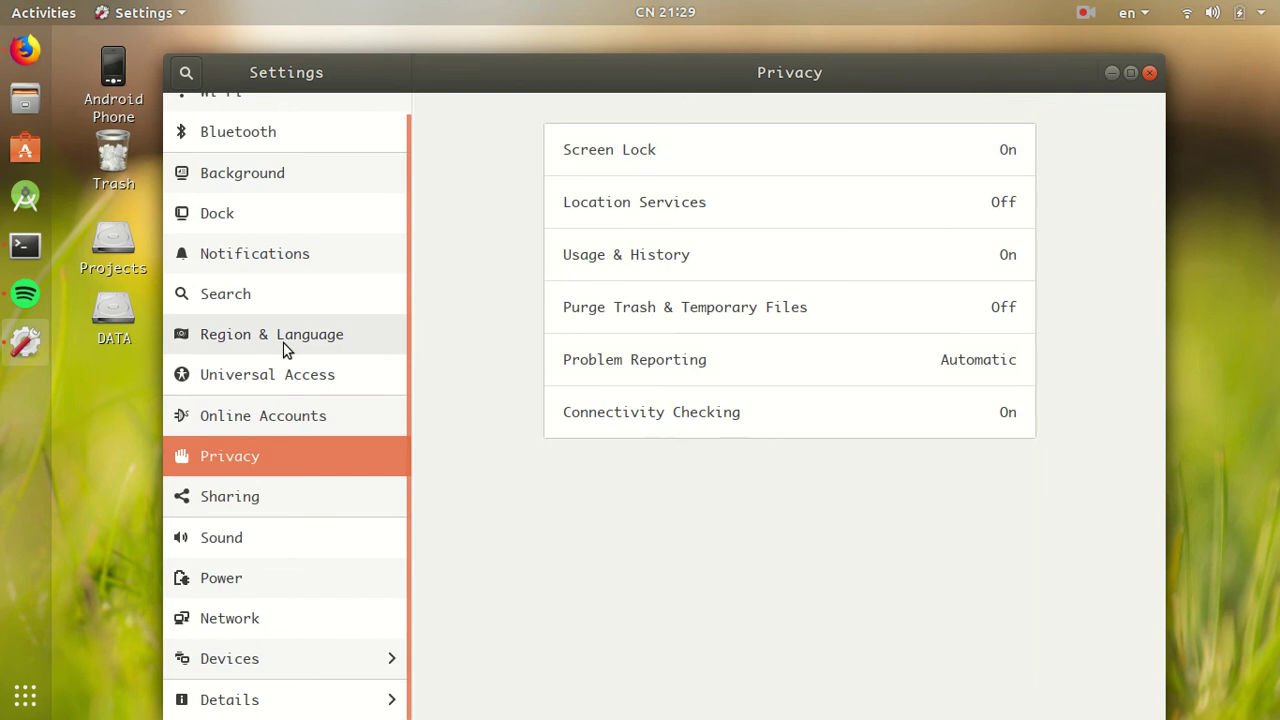
left_click(245, 493)
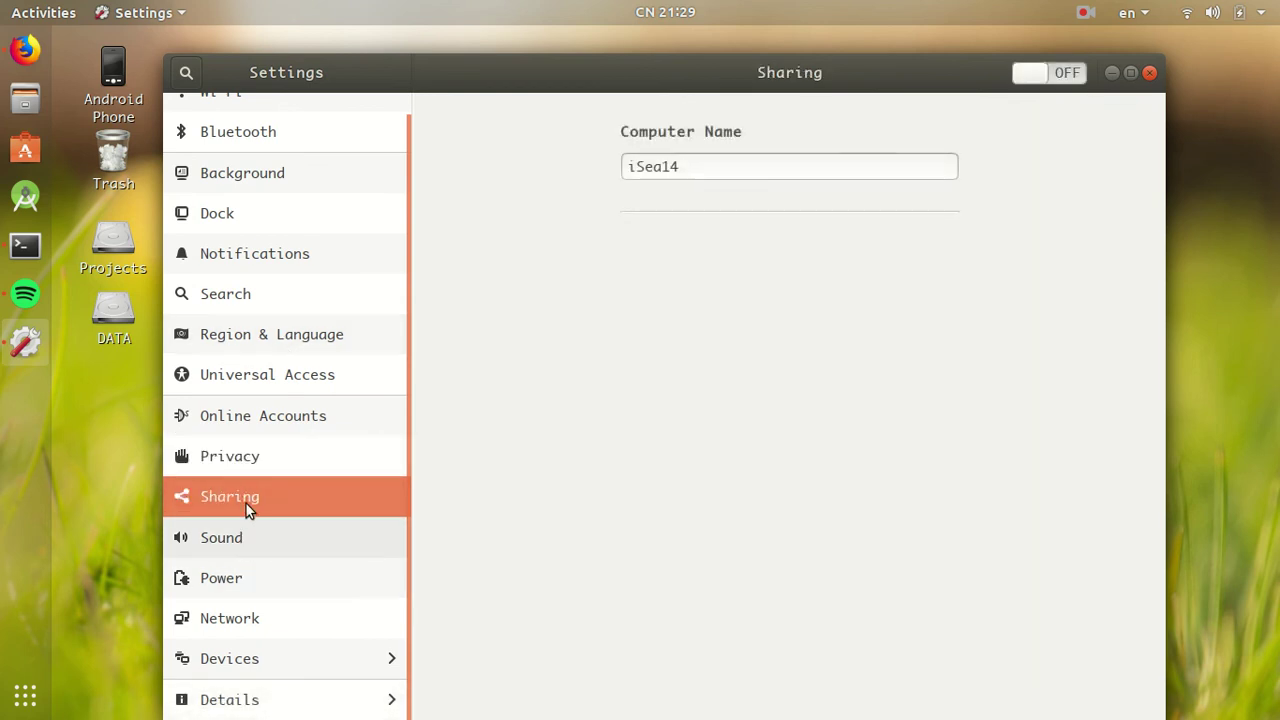
left_click(254, 524)
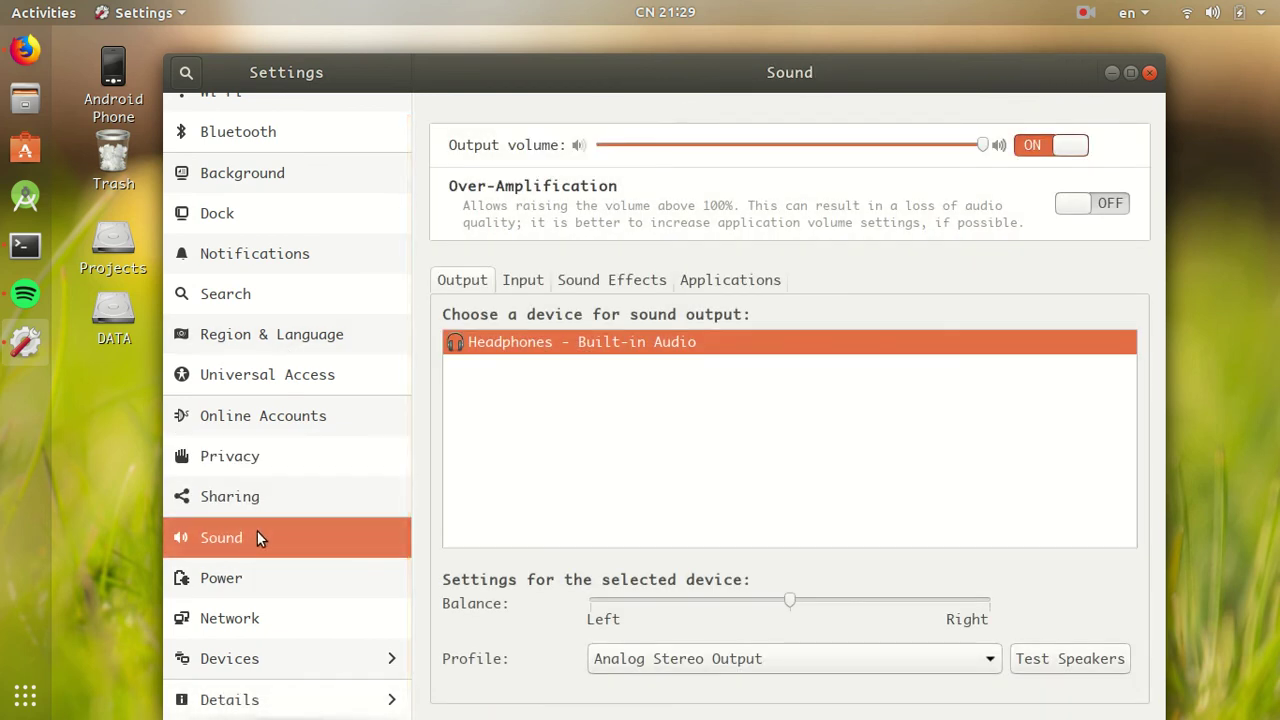
left_click(230, 585)
left_click(243, 635)
Step: Look through the Devices settings for Displays, Keyboard, Mouse & Touchpad, Printers, Thunderbolt, Wacom Tablet and Color, and return to the main settings list
left_click(251, 657)
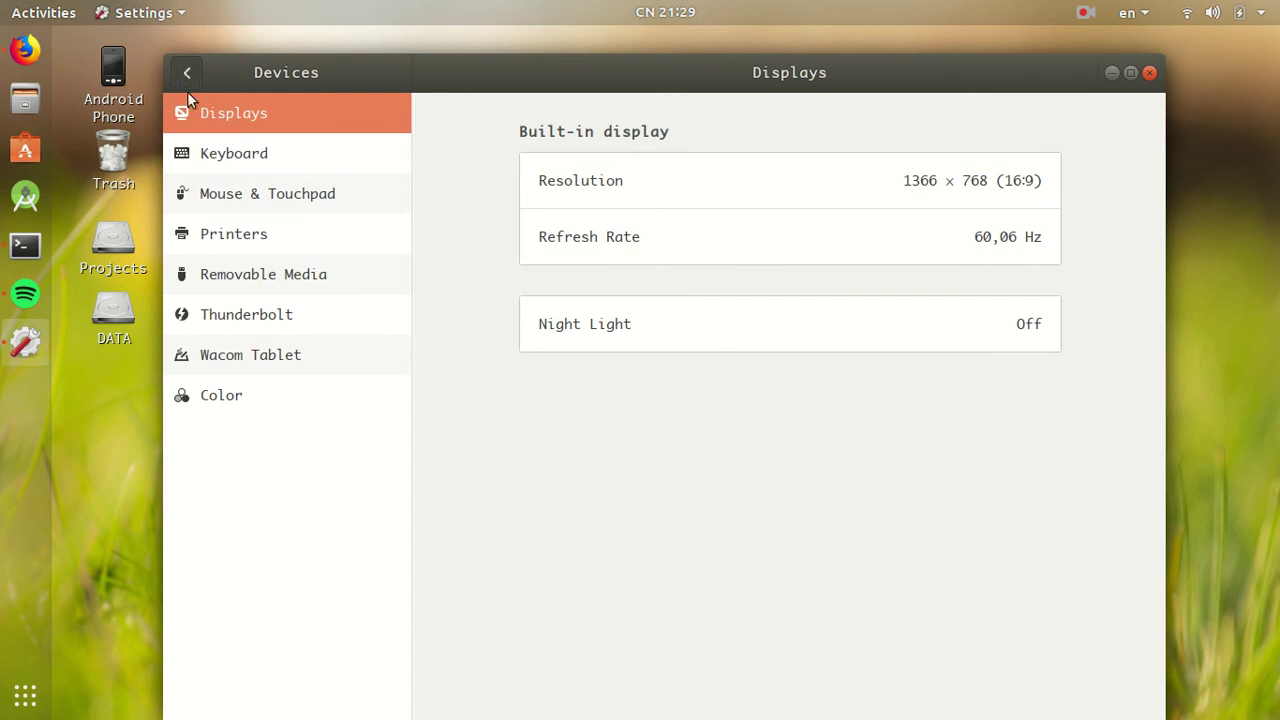
left_click(294, 163)
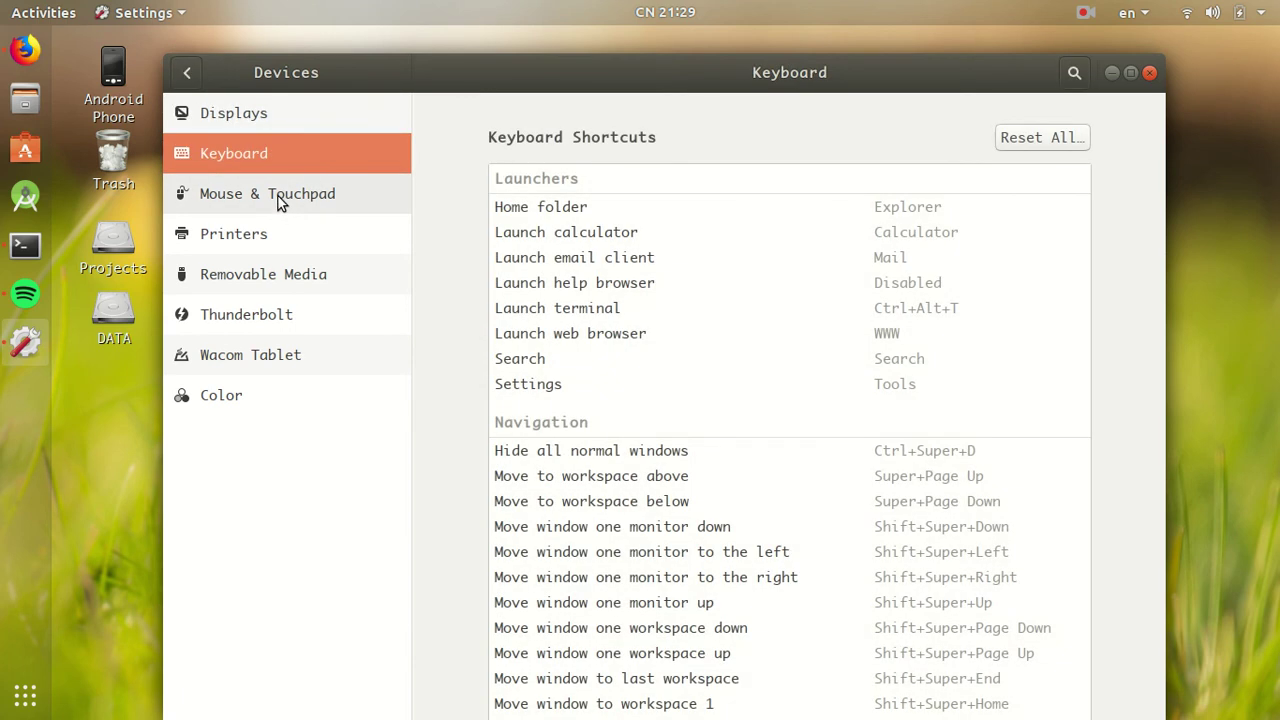
left_click(280, 204)
left_click(272, 240)
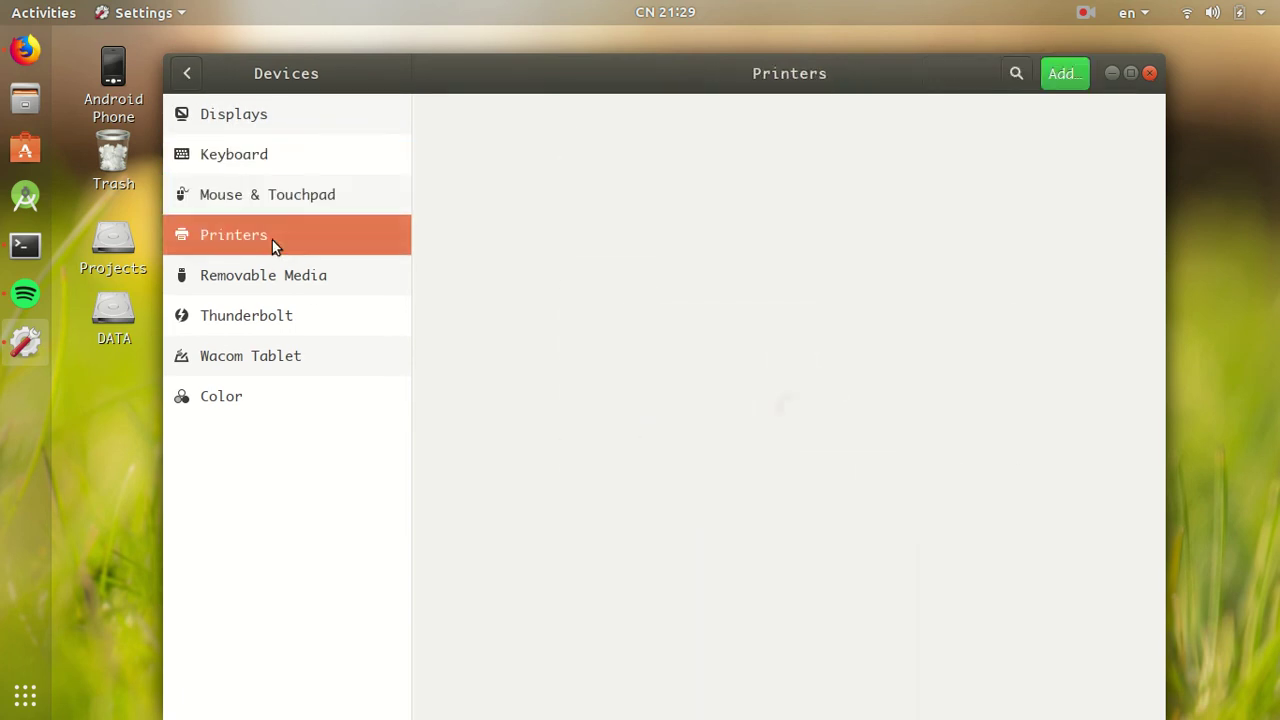
left_click(303, 322)
left_click(298, 360)
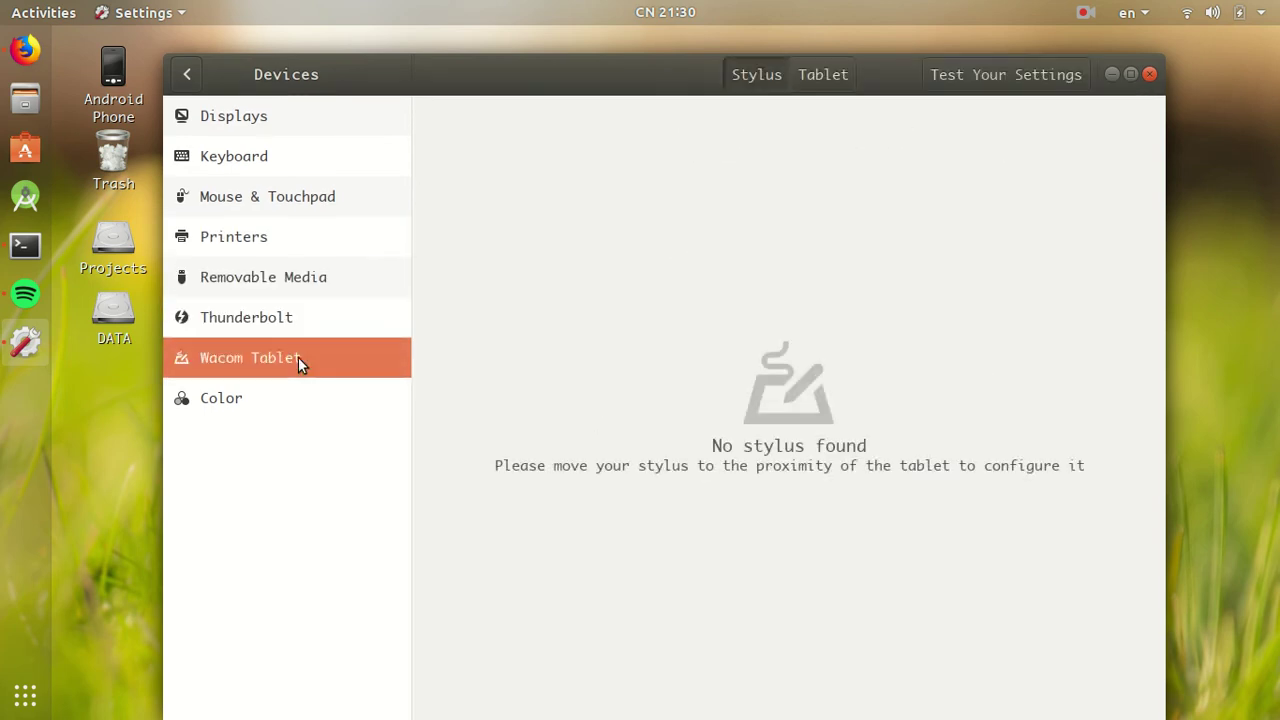
left_click(220, 396)
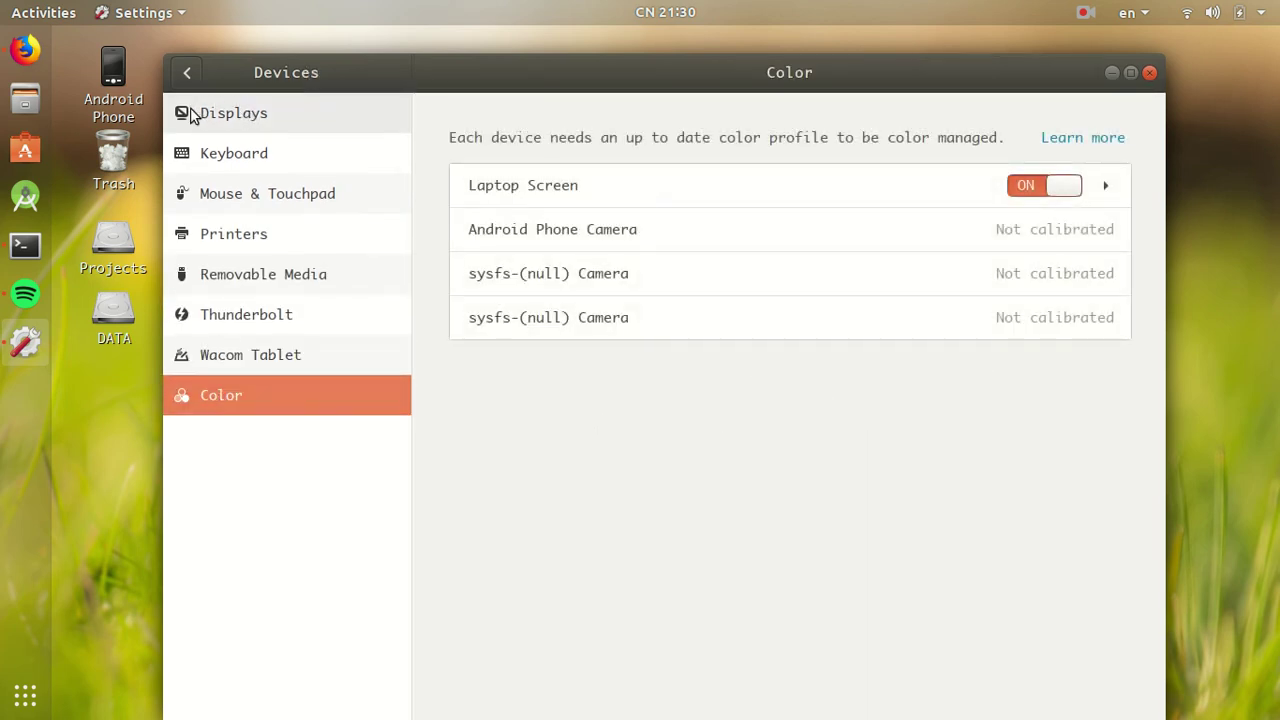
left_click(187, 72)
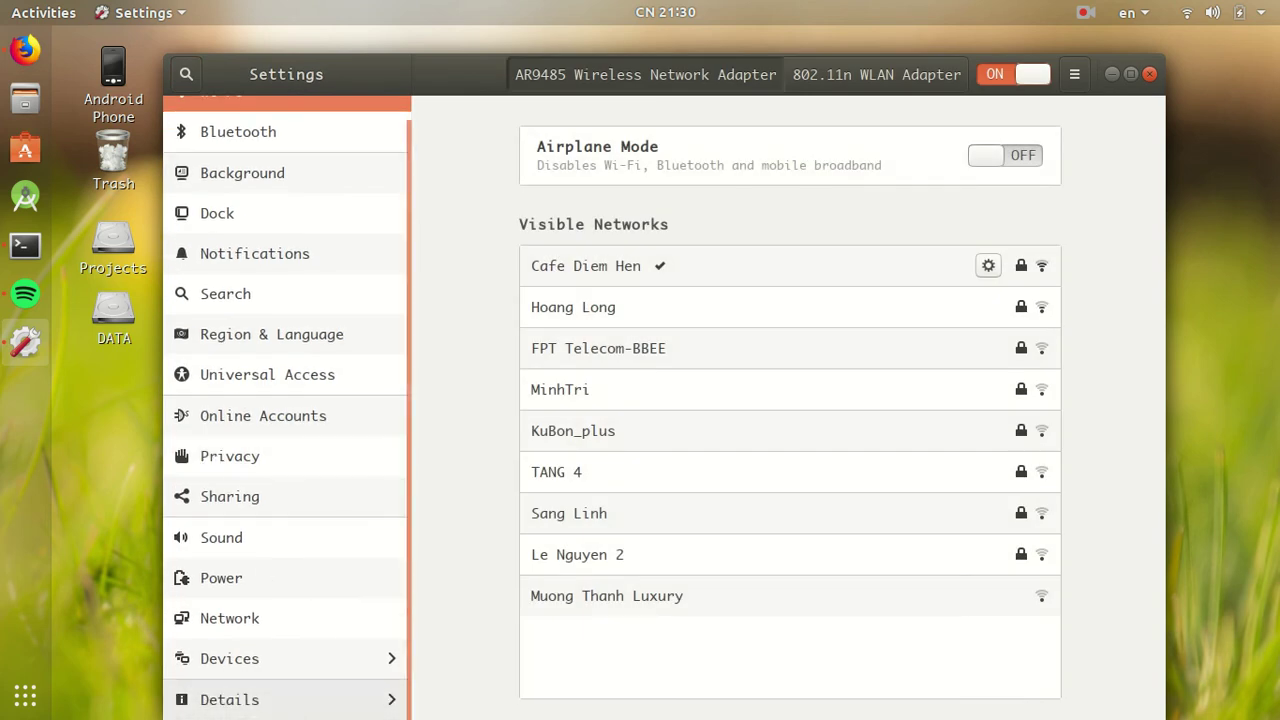
Step: Examine the Details settings: the system specifications under About, Date & Time, Users and Default Applications, ending back on About
left_click(295, 702)
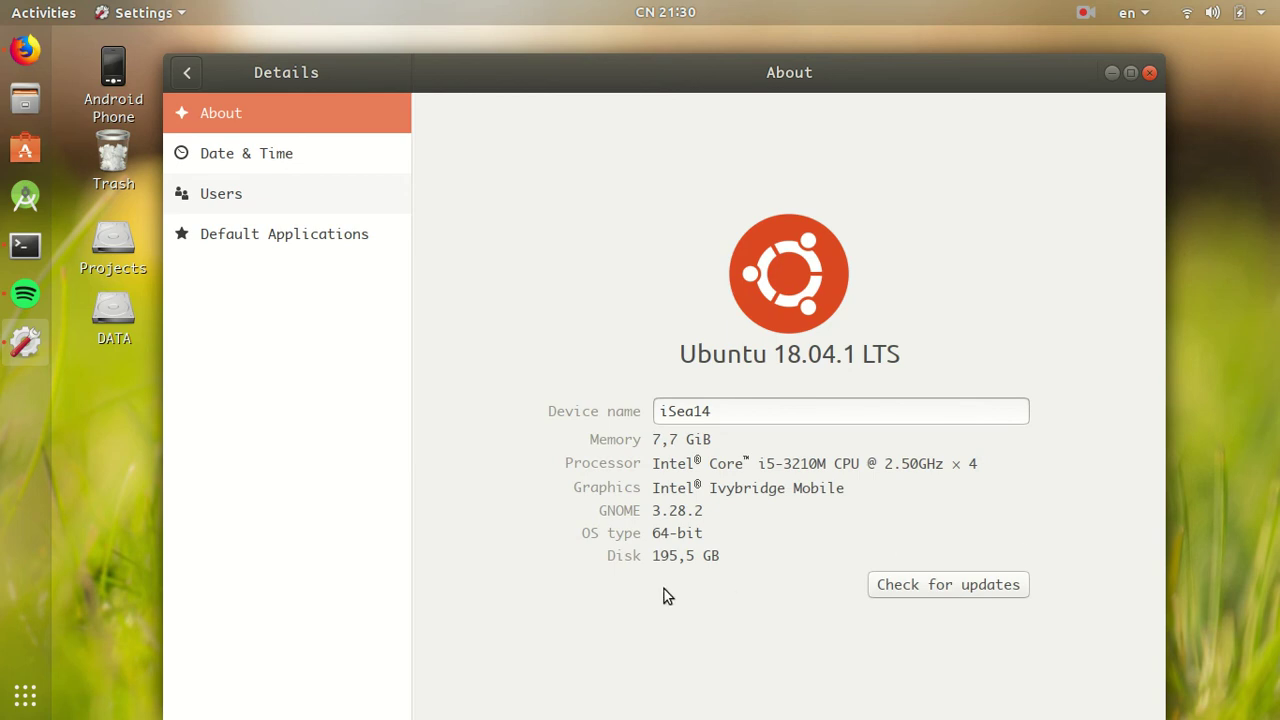
left_click_drag(734, 556, 760, 590)
left_click(285, 162)
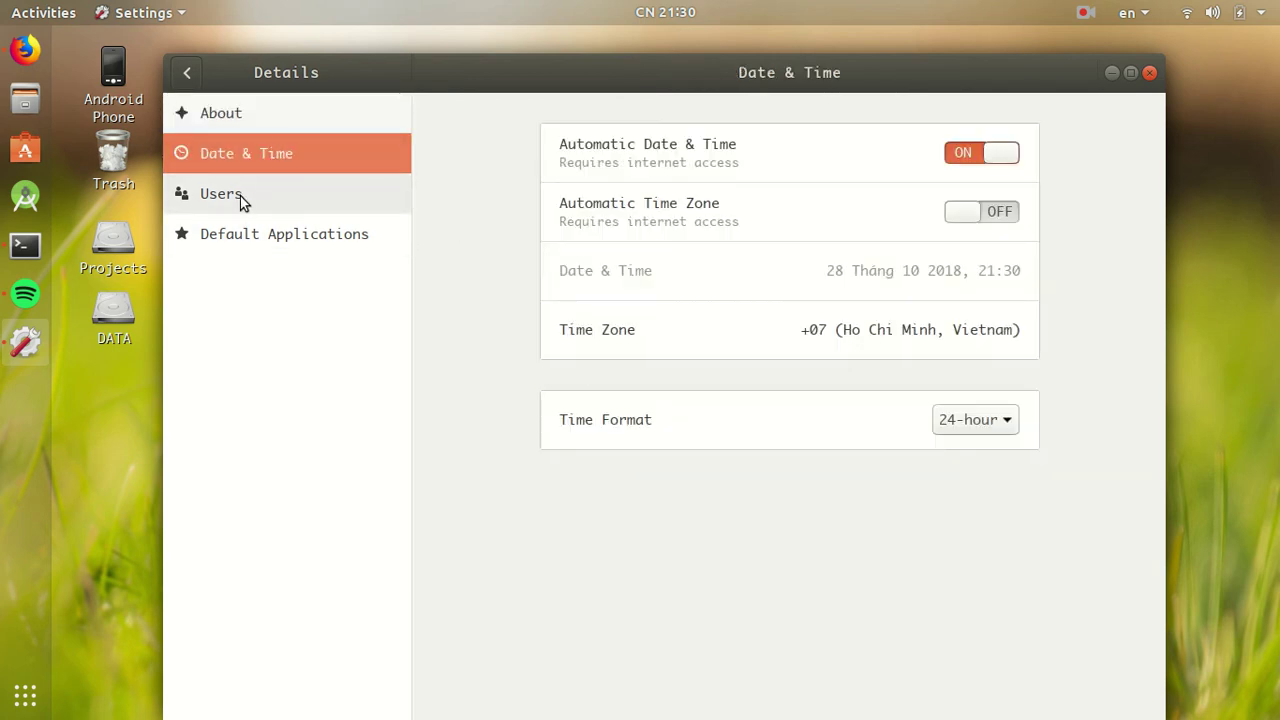
left_click(240, 200)
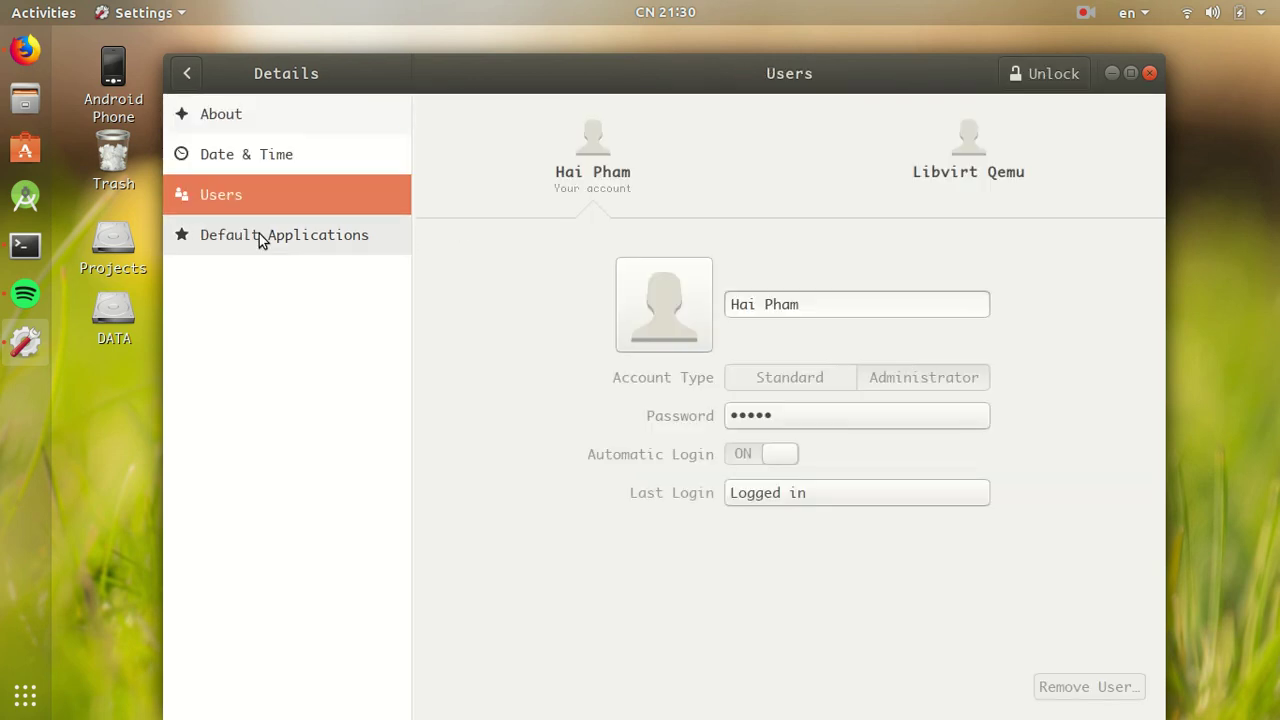
left_click(259, 237)
left_click(248, 119)
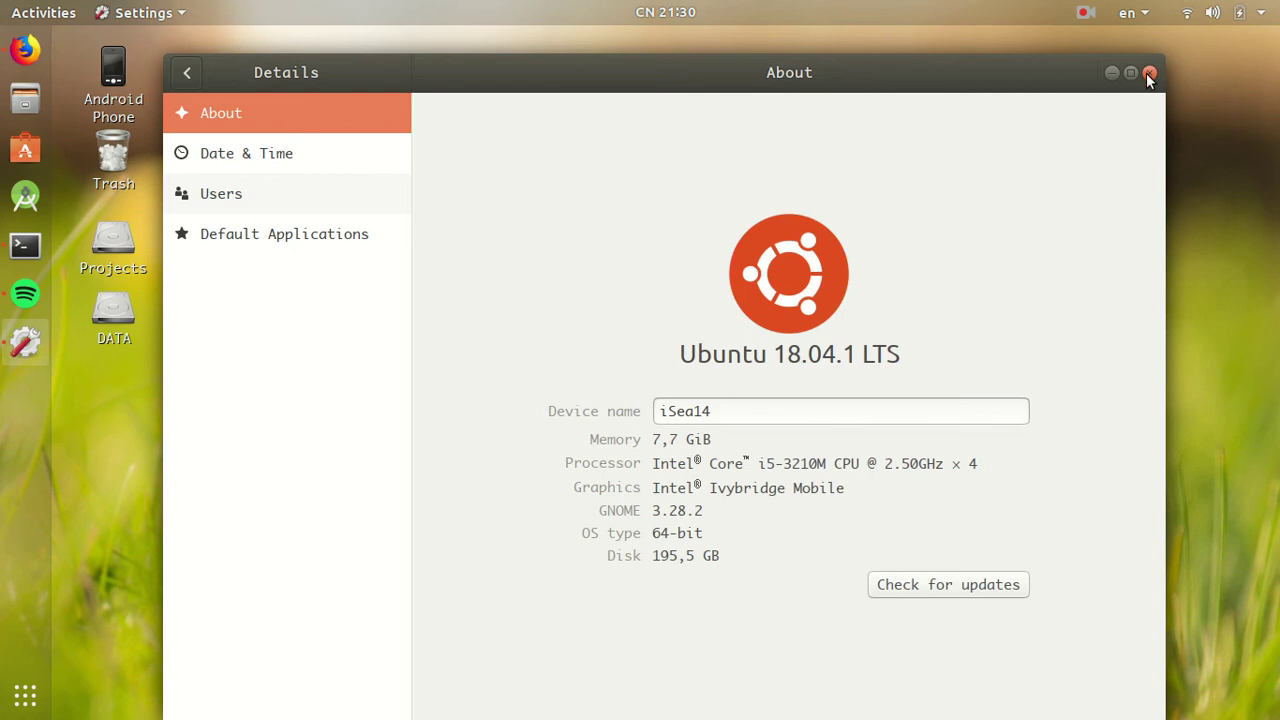
left_click(1090, 10)
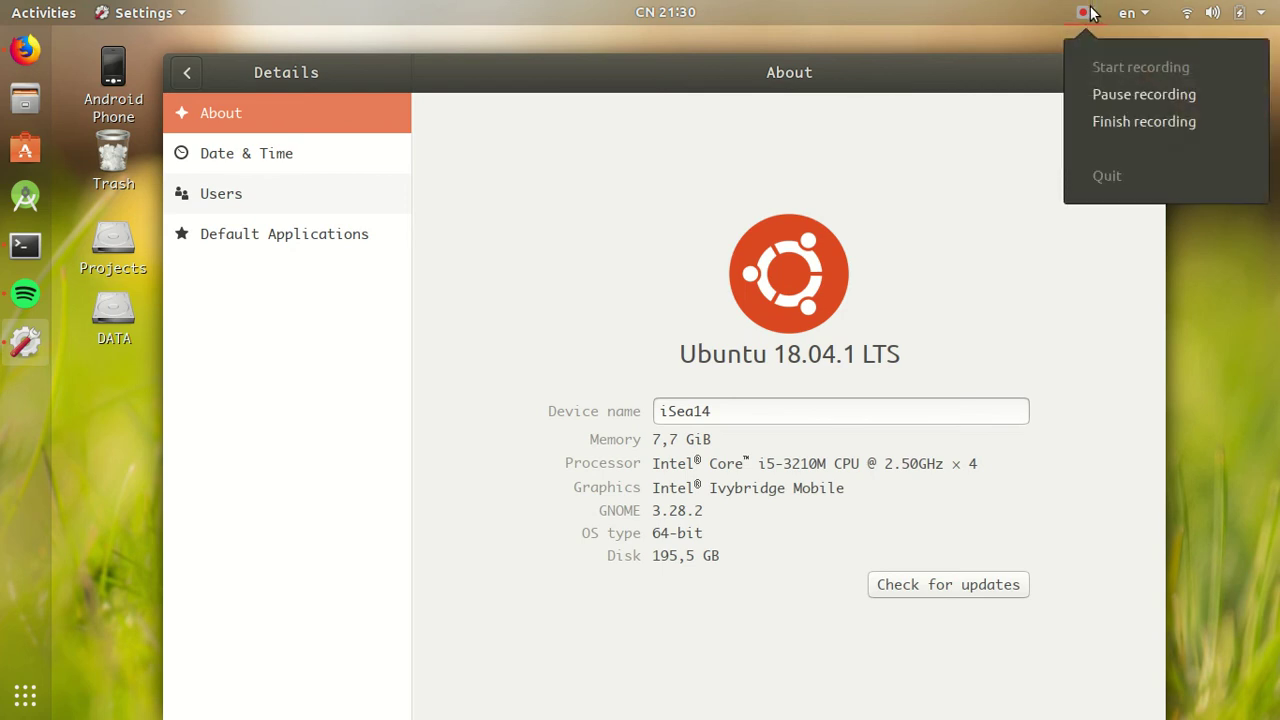